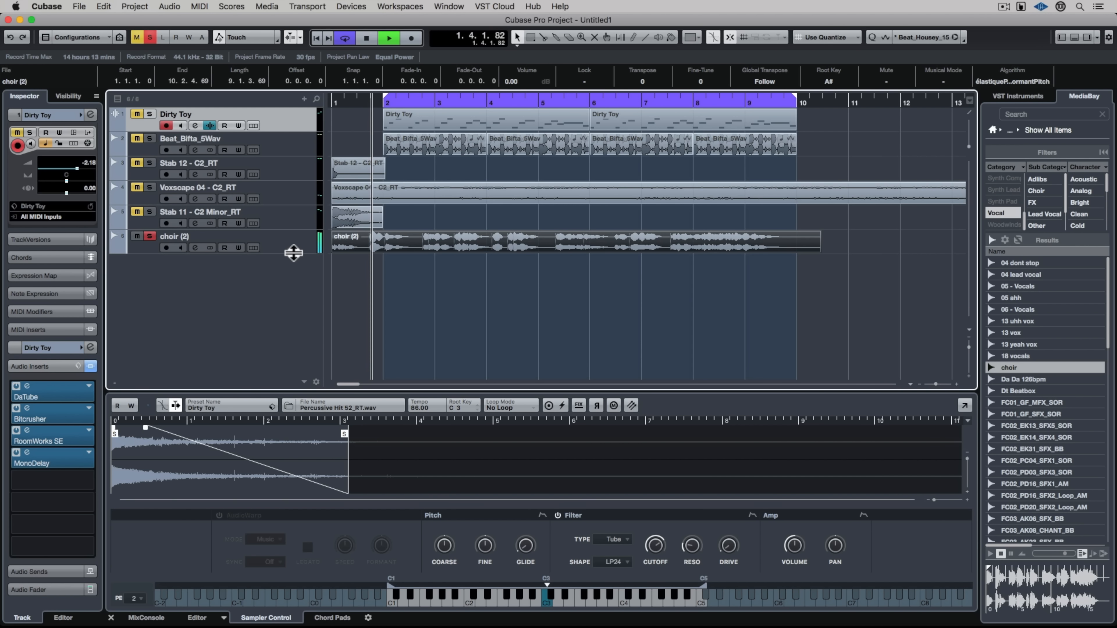
# Unsolo the choir (2) track and load its audio clip into the Dirty Toy track's sampler
pyautogui.click(150, 237)
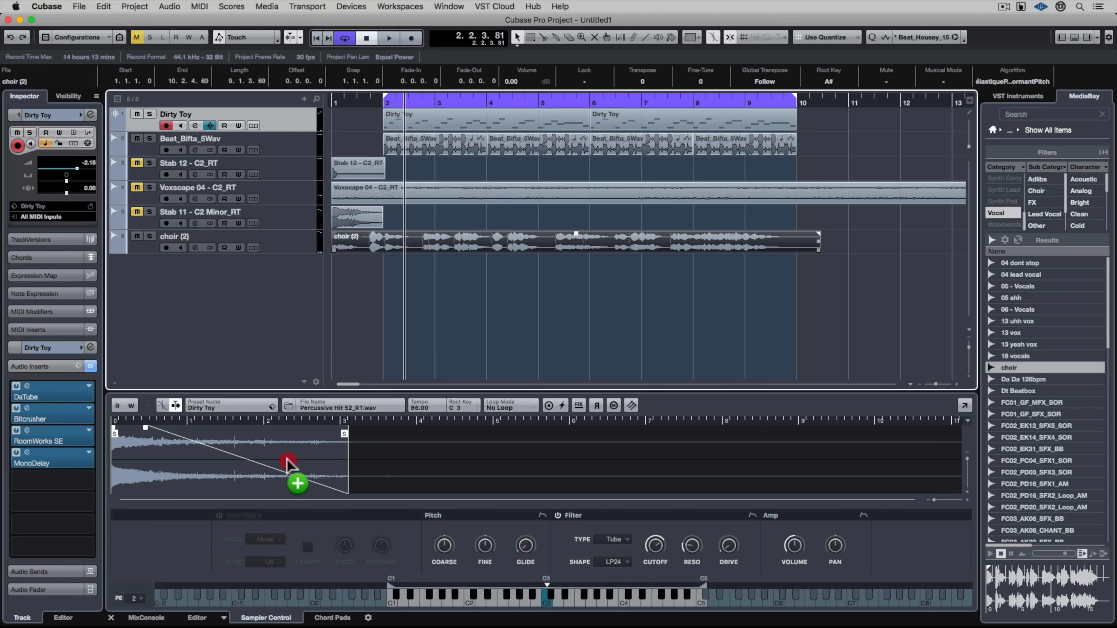
pyautogui.moveTo(288, 462); pyautogui.dragTo(288, 459)
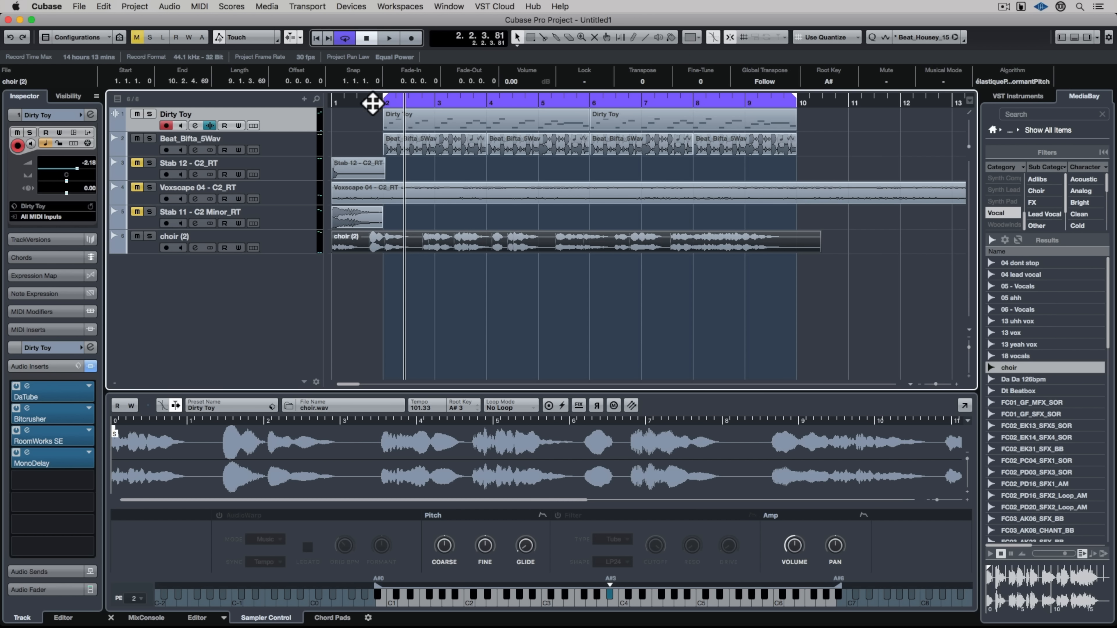
# Select the first Dirty Toy part, mute the choir (2) track and briefly play back the new sample
pyautogui.click(422, 124)
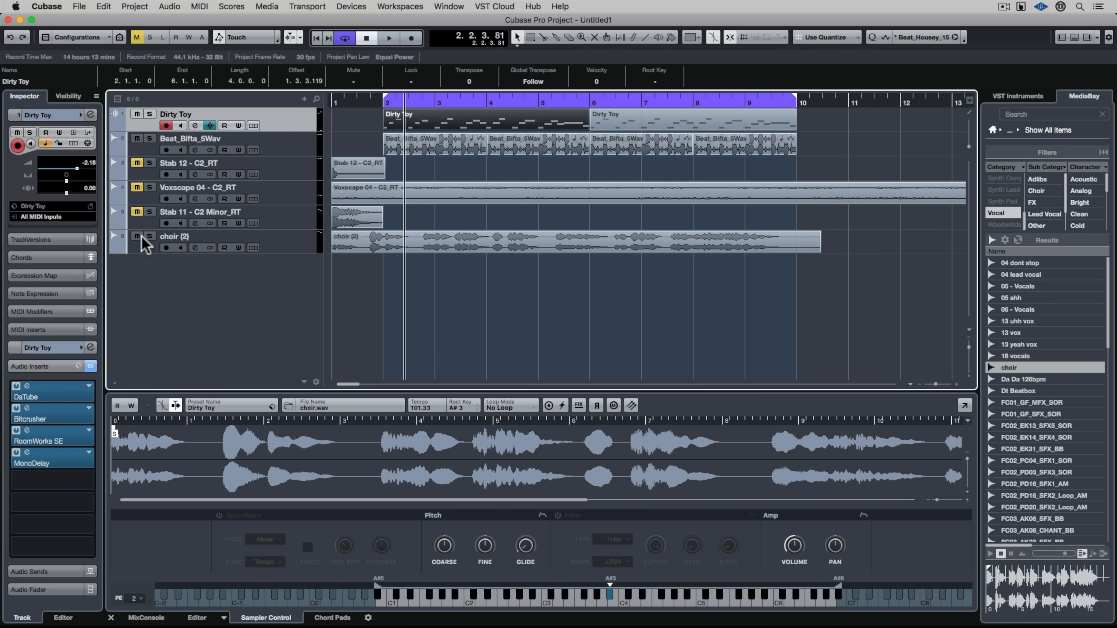
pyautogui.press('space')
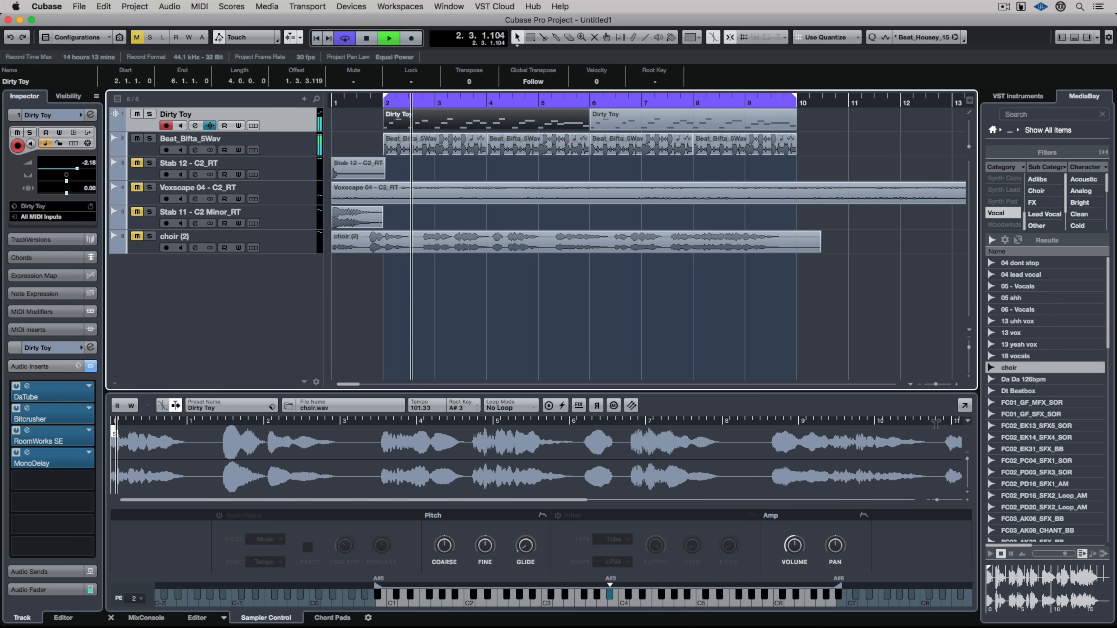
pyautogui.press('space')
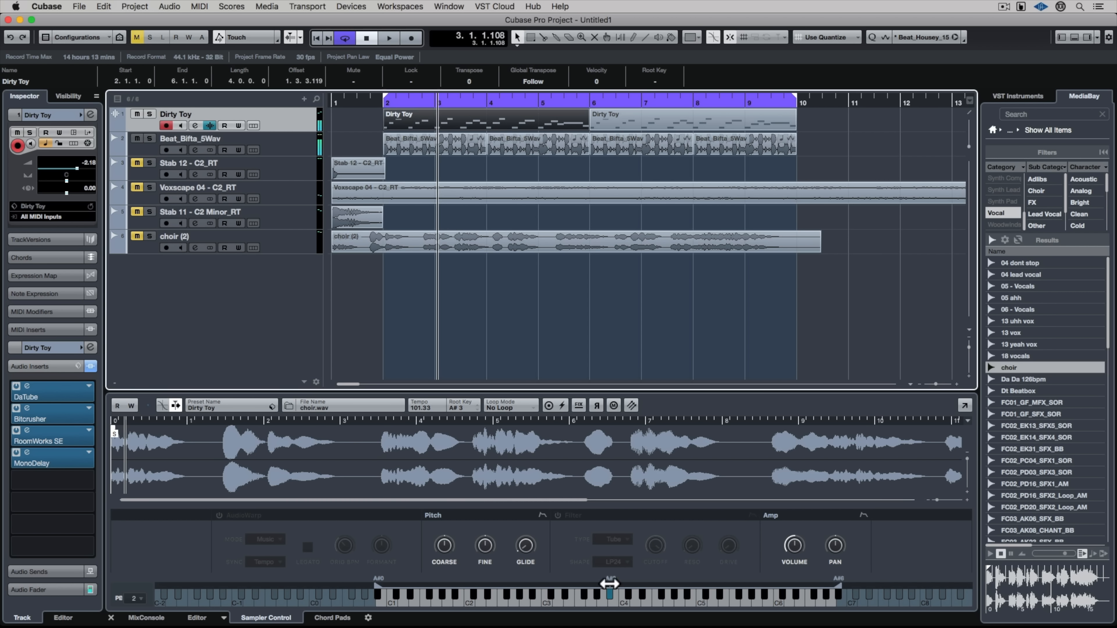
# Trim the choir sample's end to within its first note, about 0.4 s in, and add a short fade-out
pyautogui.click(930, 500)
pyautogui.moveTo(959, 434); pyautogui.dragTo(135, 426)
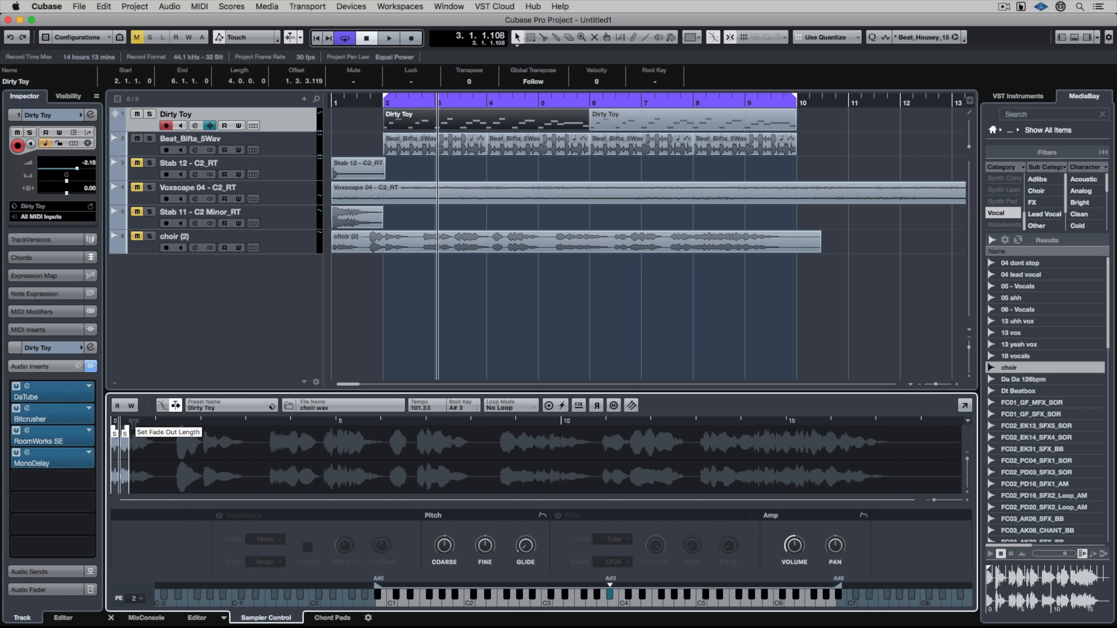
pyautogui.press('h')
pyautogui.press('h')
pyautogui.press('h')
pyautogui.press('h')
pyautogui.press('h')
pyautogui.press('h')
pyautogui.press('h')
pyautogui.press('h')
pyautogui.press('h')
pyautogui.press('h')
pyautogui.press('h')
pyautogui.press('h')
pyautogui.press('h')
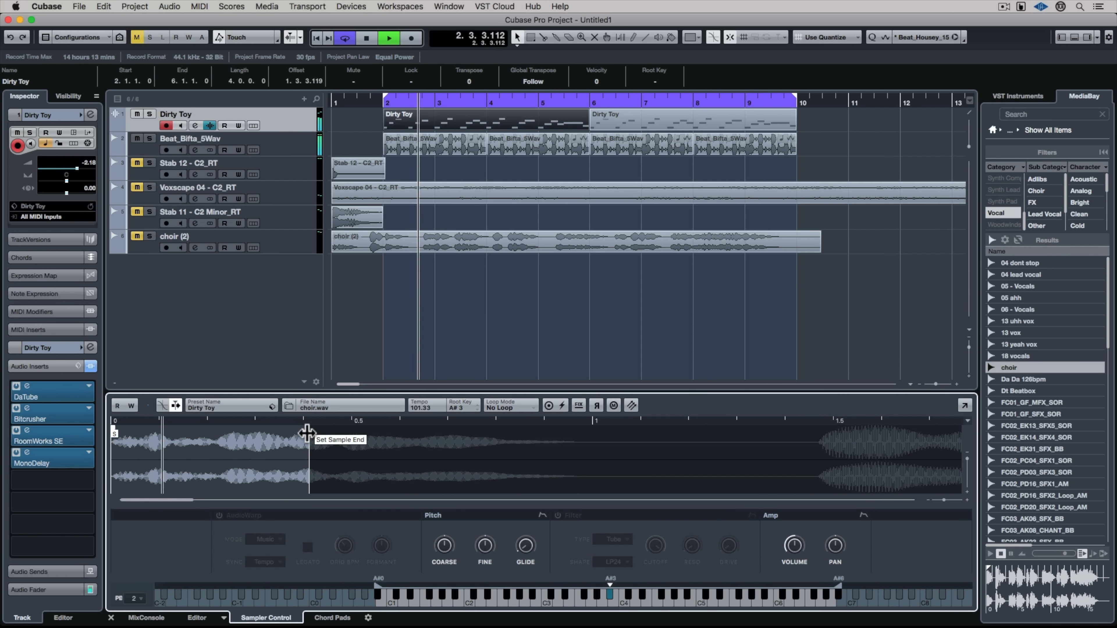
pyautogui.moveTo(305, 427); pyautogui.dragTo(281, 427)
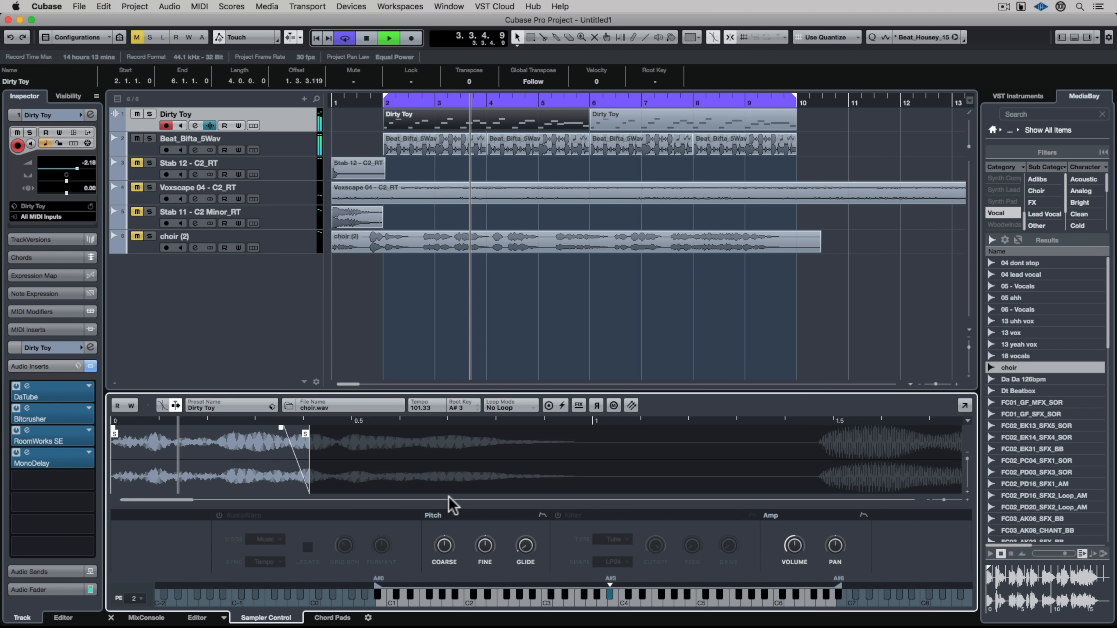
# Shape the amp envelope with a short curved attack and a 162 ms decay to zero, and raise the track's fader to -0.33
pyautogui.click(864, 516)
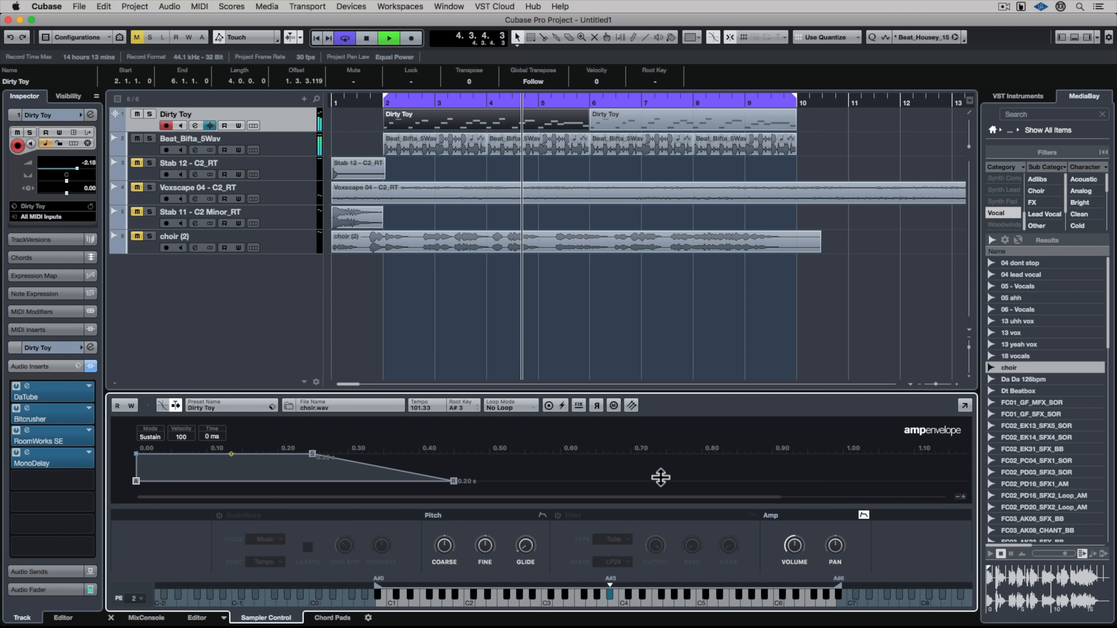
pyautogui.moveTo(312, 455); pyautogui.dragTo(250, 491)
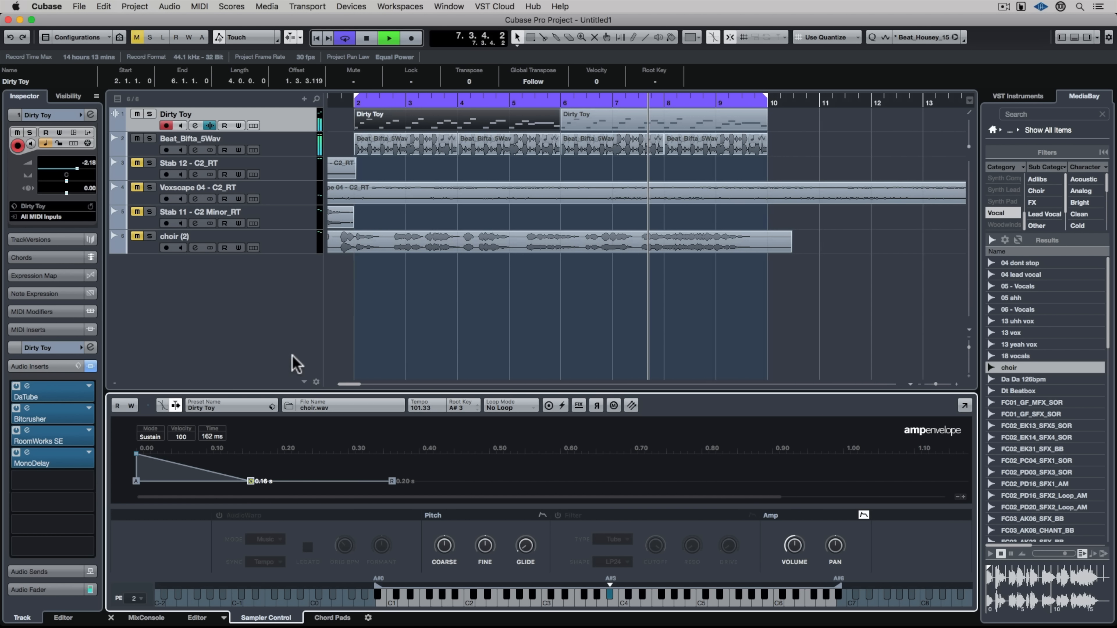
pyautogui.click(40, 590)
pyautogui.moveTo(33, 475); pyautogui.dragTo(53, 462)
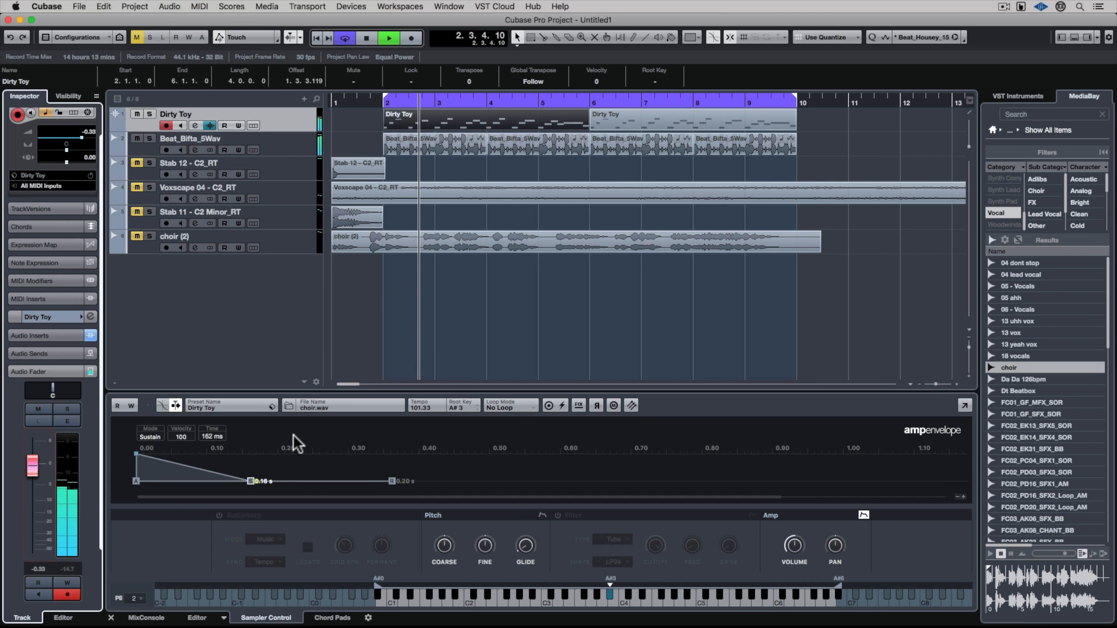
pyautogui.moveTo(135, 448); pyautogui.dragTo(171, 481)
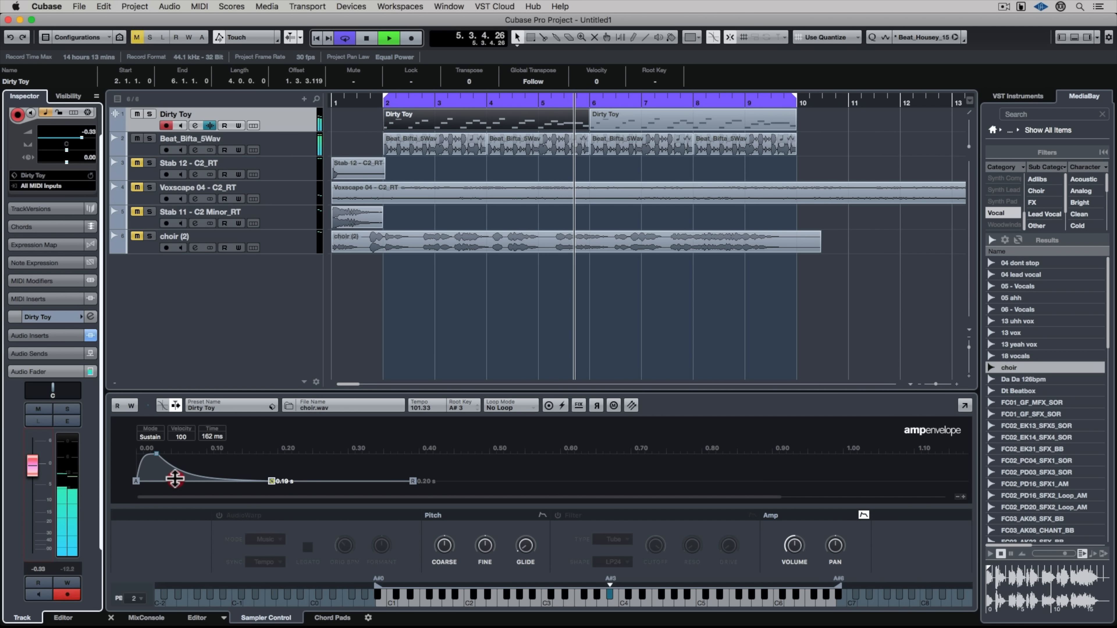
# Enable the sampler's filter, raise its drive, adjust the cutoff and set the resonance to about 30.5%
pyautogui.click(558, 515)
pyautogui.moveTo(728, 546); pyautogui.dragTo(734, 500)
pyautogui.moveTo(654, 547); pyautogui.dragTo(653, 550)
pyautogui.moveTo(694, 546); pyautogui.dragTo(697, 519)
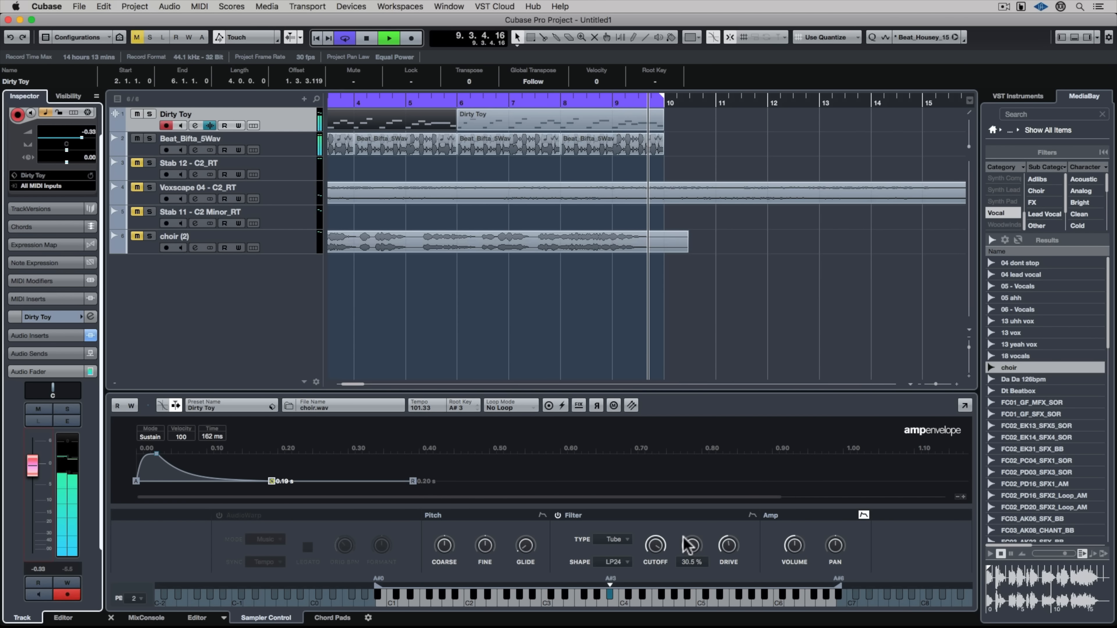
# Switch the sampler's filter to the Classic type with the HP24 shape
pyautogui.click(614, 539)
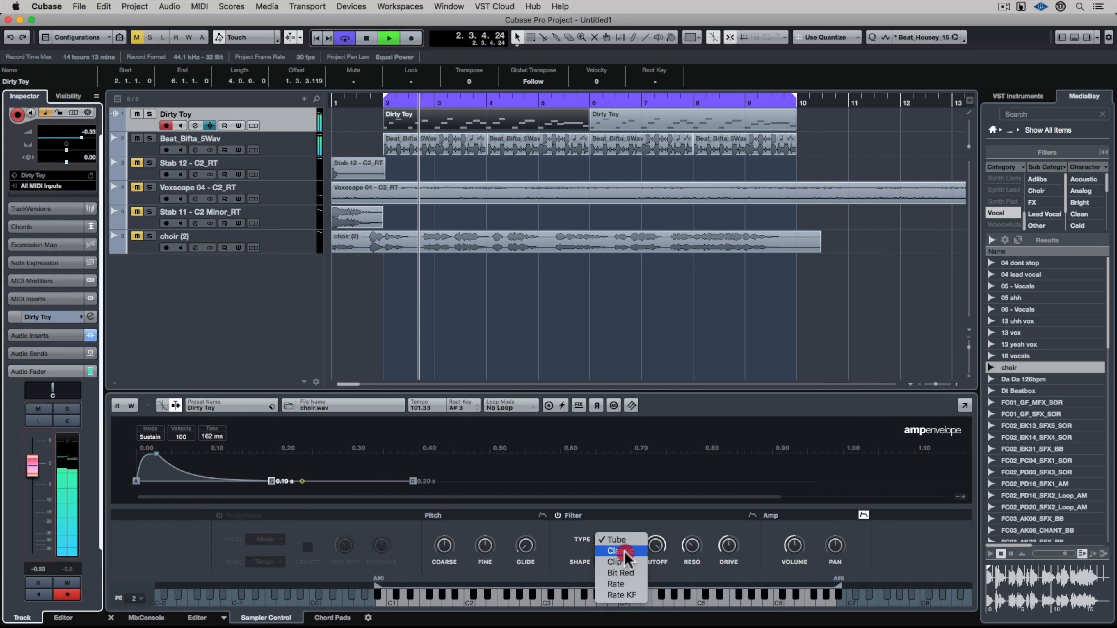
pyautogui.click(624, 551)
pyautogui.click(616, 562)
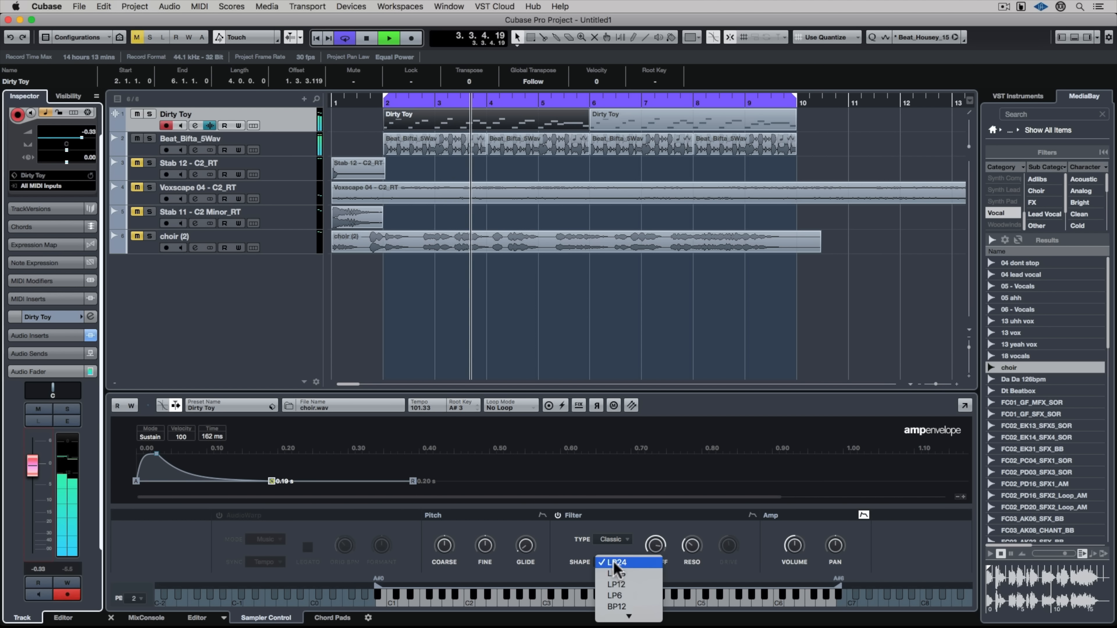
pyautogui.click(630, 584)
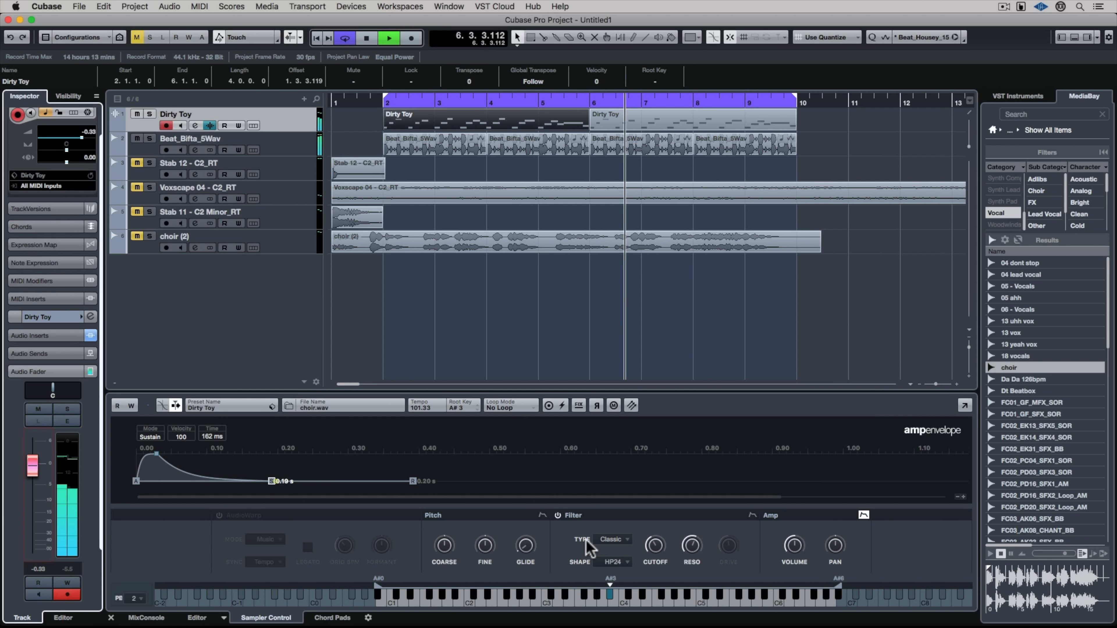
# Change the filter type to Bit Red and adjust its drive and cutoff
pyautogui.click(610, 542)
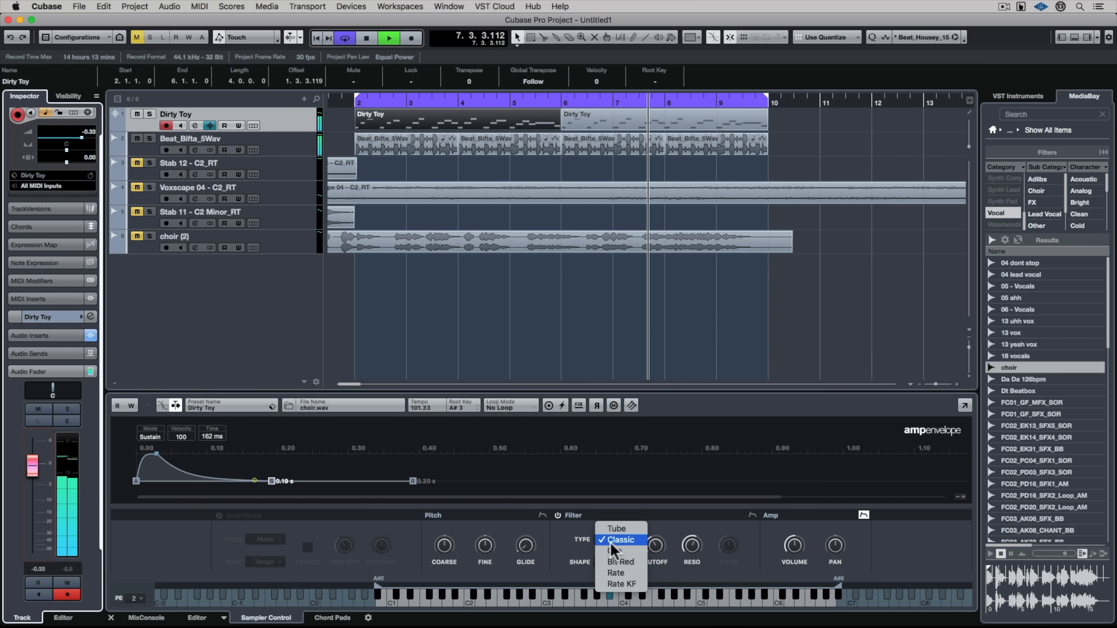
pyautogui.click(620, 562)
pyautogui.click(727, 550)
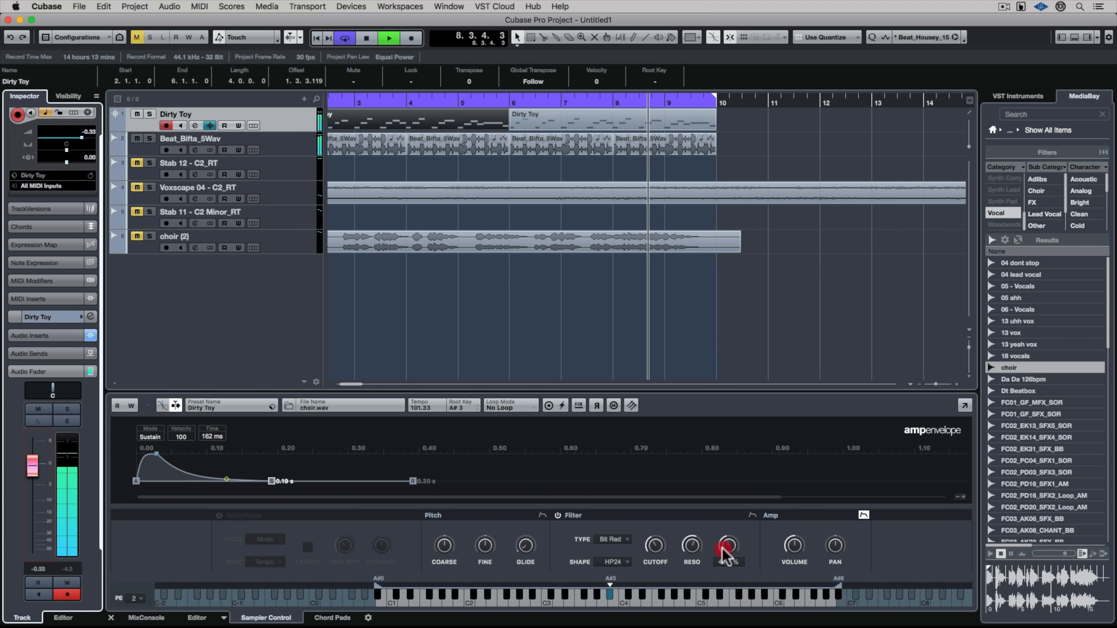
pyautogui.moveTo(655, 548)
pyautogui.mouseDown()
pyautogui.moveTo(661, 522)
pyautogui.moveTo(646, 557)
pyautogui.moveTo(646, 546)
pyautogui.mouseUp()
pyautogui.click(654, 544)
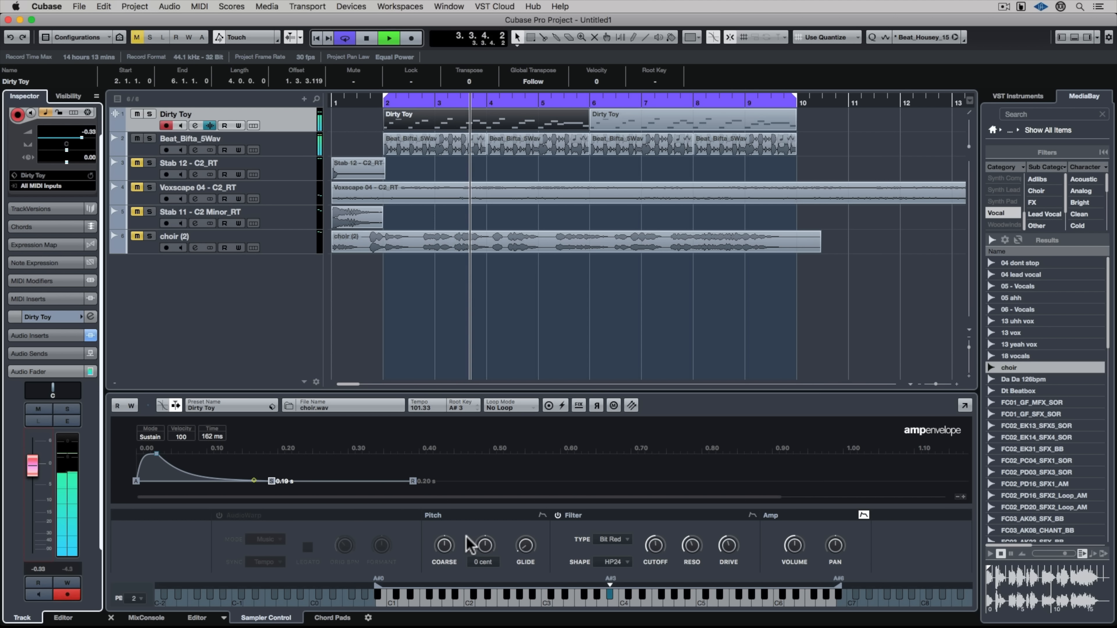
# Enable AudioWarp in Solo mode with Tempo sync and raise the formant
pyautogui.click(219, 515)
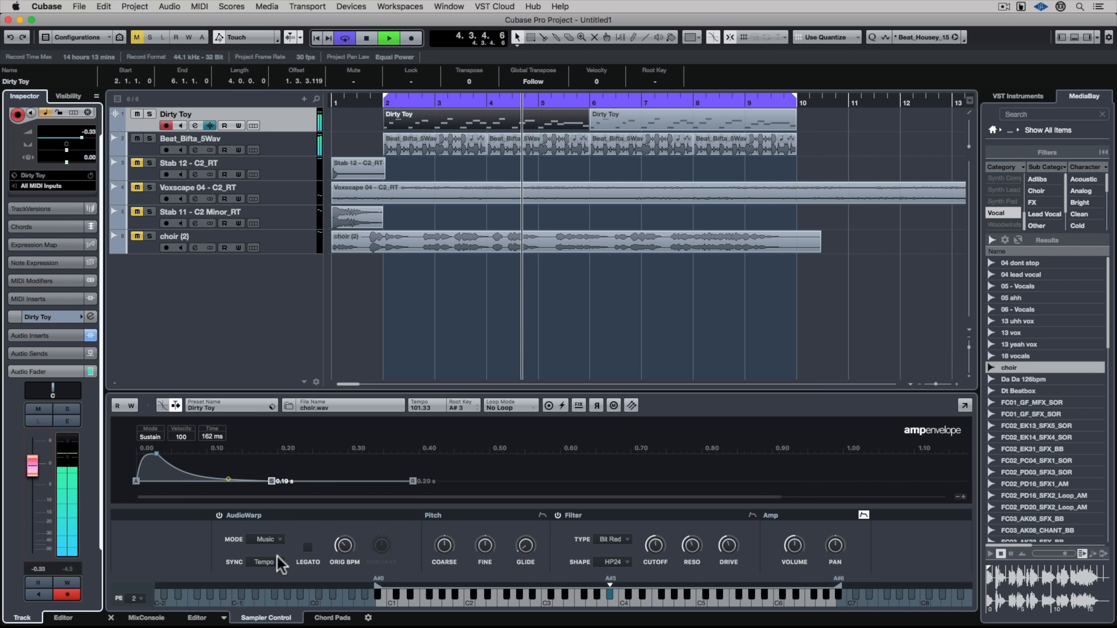
pyautogui.click(267, 540)
pyautogui.click(270, 552)
pyautogui.click(266, 563)
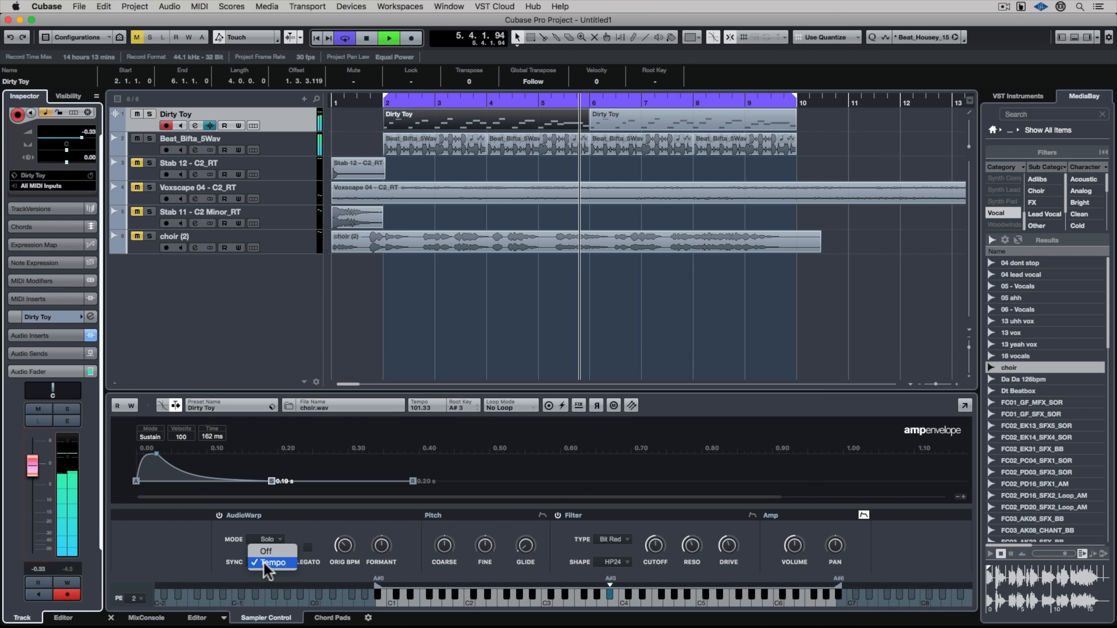
pyautogui.click(382, 545)
pyautogui.moveTo(385, 532); pyautogui.dragTo(387, 524)
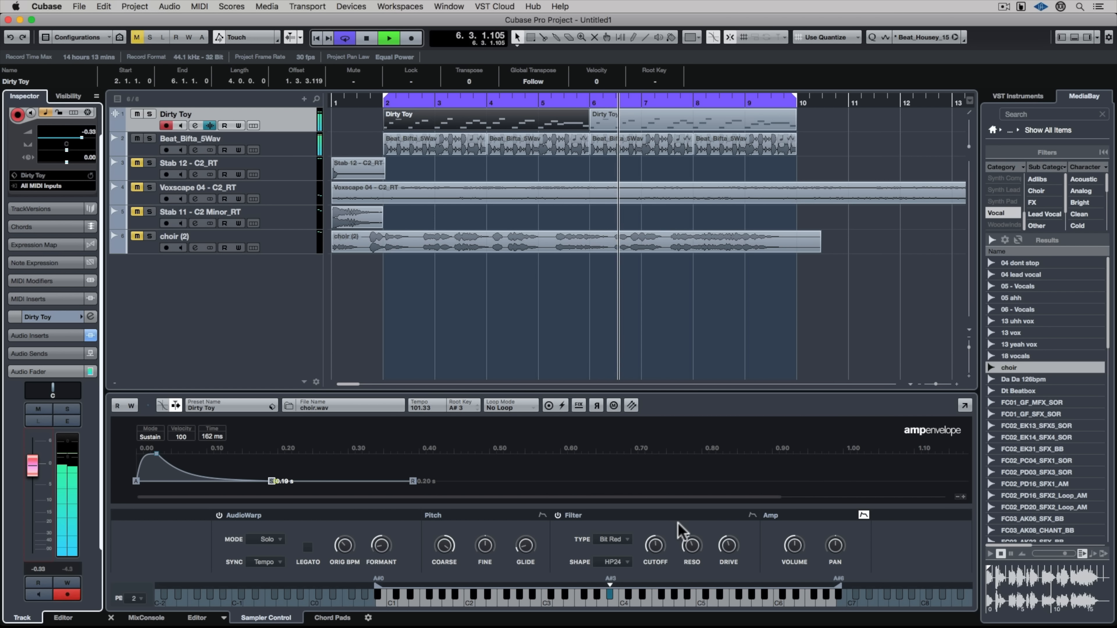
# Shape the filter envelope into a short peak at about 19 ms that decays to zero, with an amount of -48
pyautogui.click(752, 515)
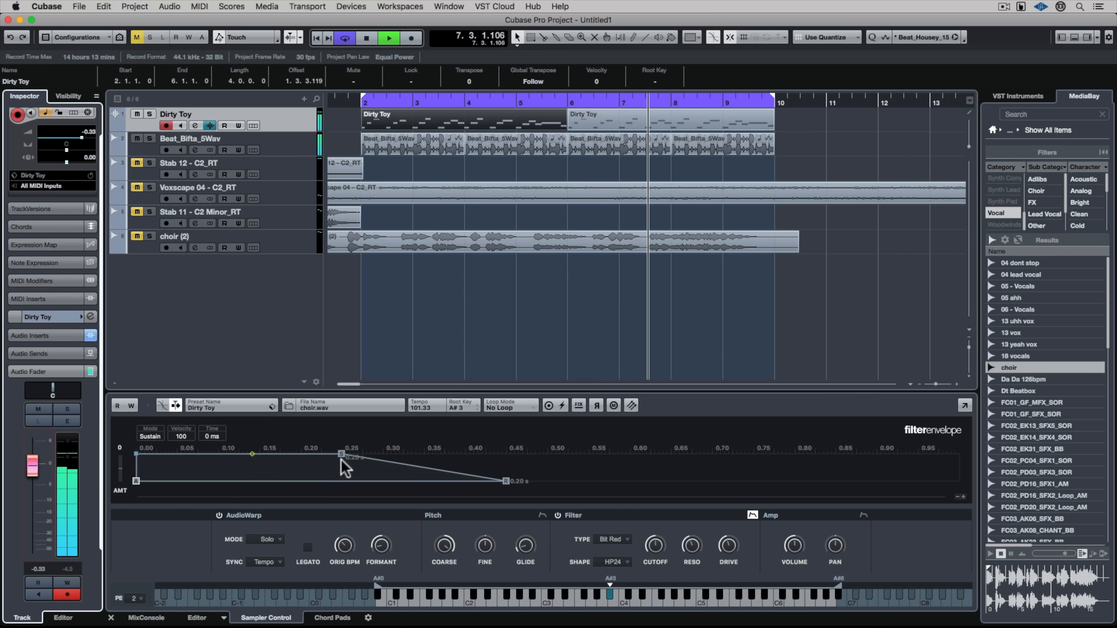
pyautogui.moveTo(342, 457); pyautogui.dragTo(171, 457)
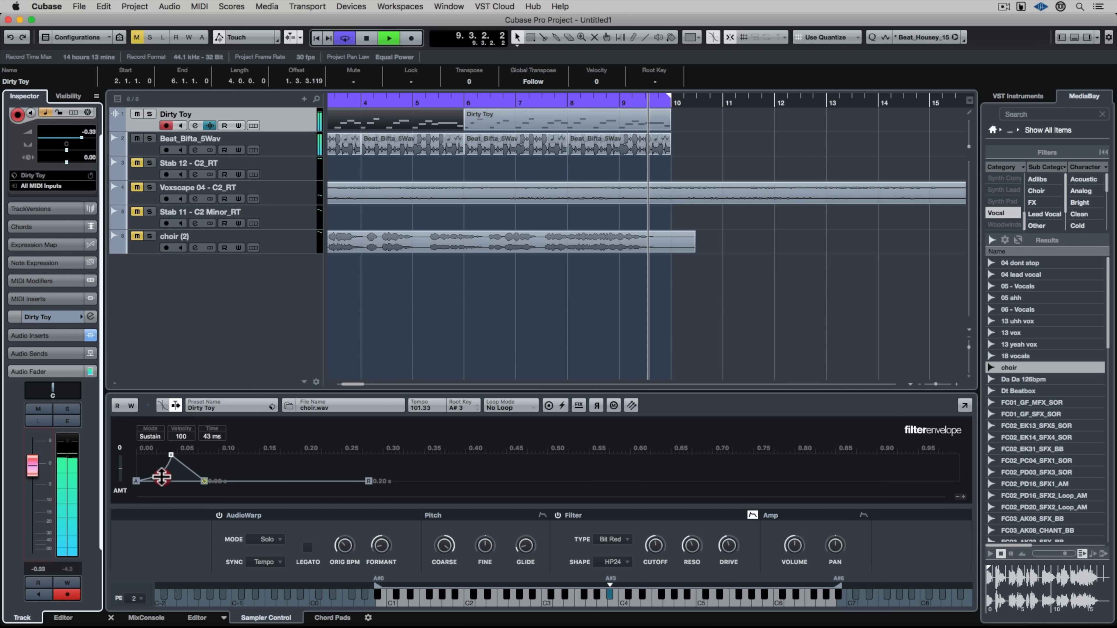
pyautogui.moveTo(171, 454); pyautogui.dragTo(151, 453)
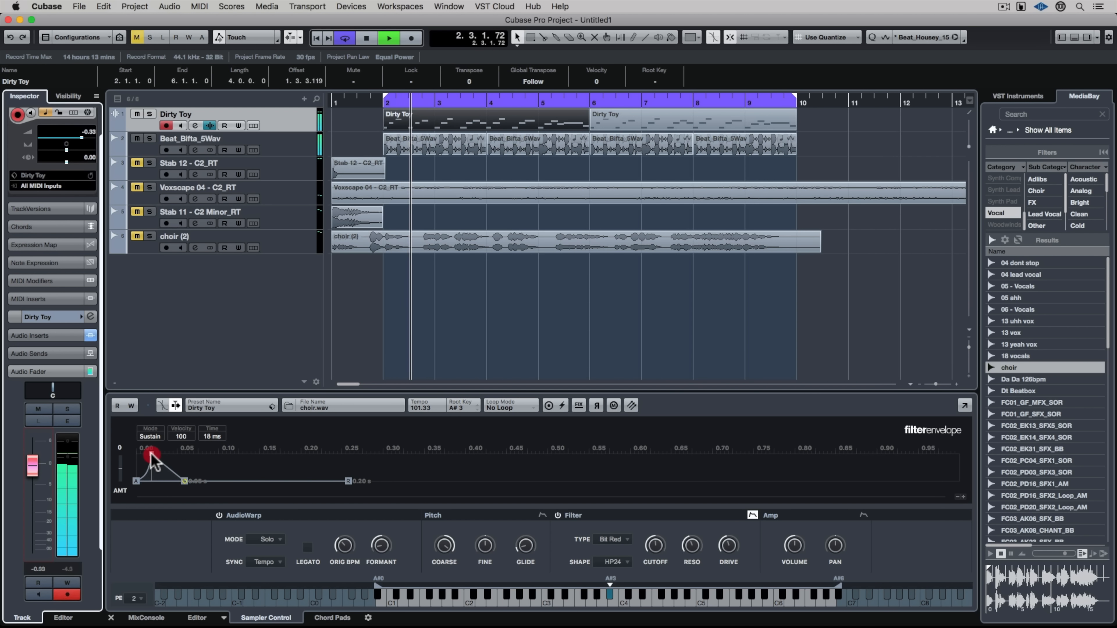
pyautogui.moveTo(121, 465); pyautogui.dragTo(122, 475)
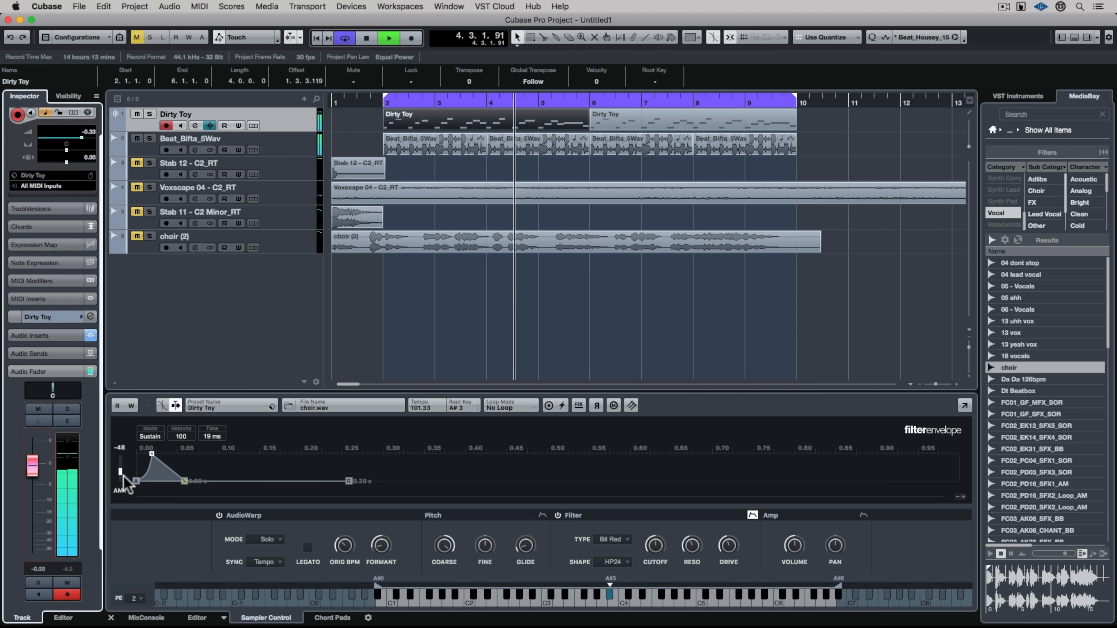
pyautogui.moveTo(728, 547)
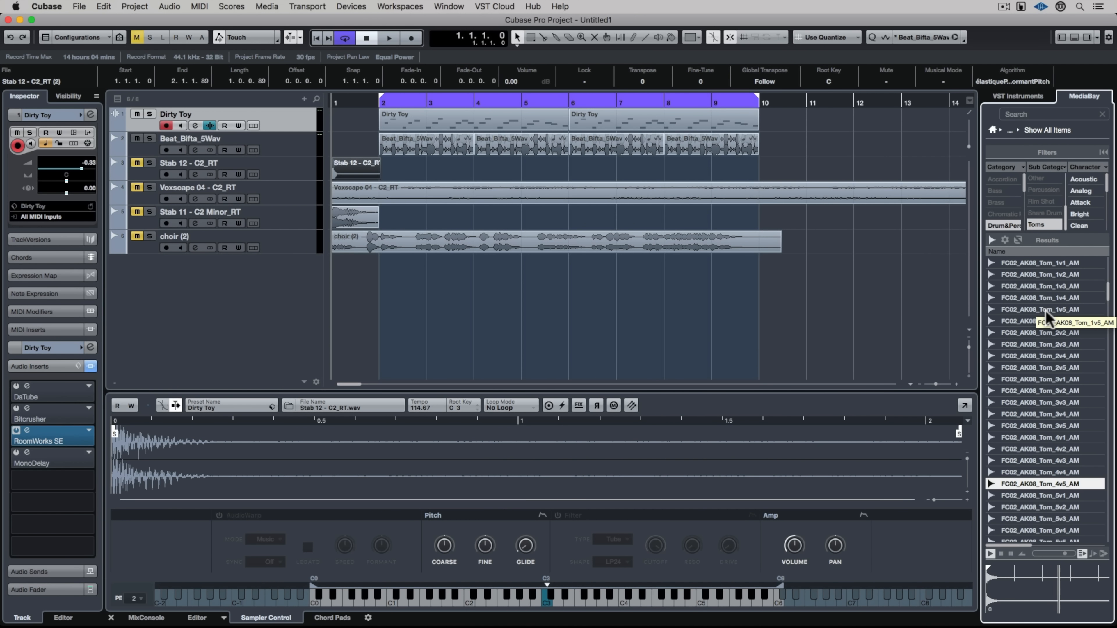
# Load the FC02_AK08_Tom_1v5_AM sample from the media browser into the Dirty Toy sampler
pyautogui.click(1047, 310)
pyautogui.moveTo(1056, 315); pyautogui.dragTo(356, 446)
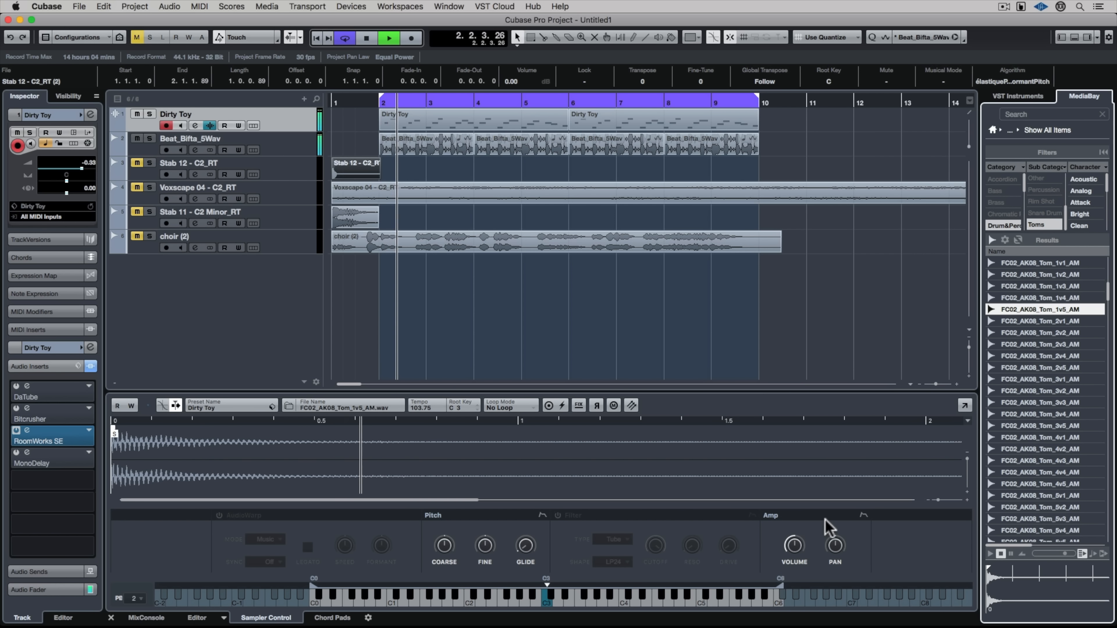
# Shape the tom's amp envelope with a 59 ms decay to zero and a 29 ms release
pyautogui.click(864, 514)
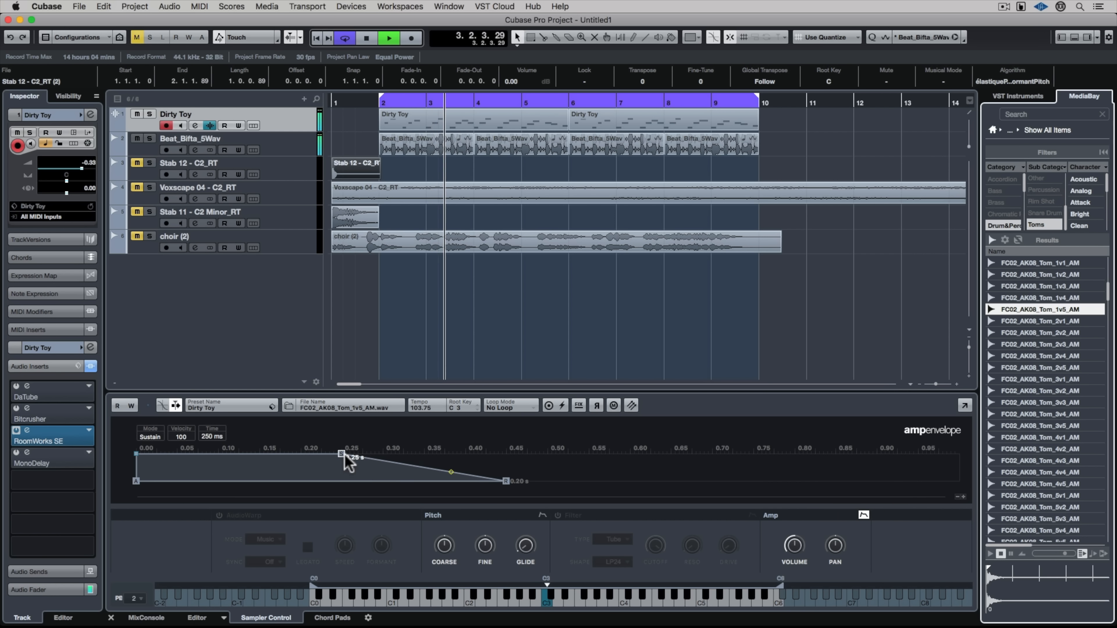
pyautogui.moveTo(308, 458); pyautogui.dragTo(407, 481)
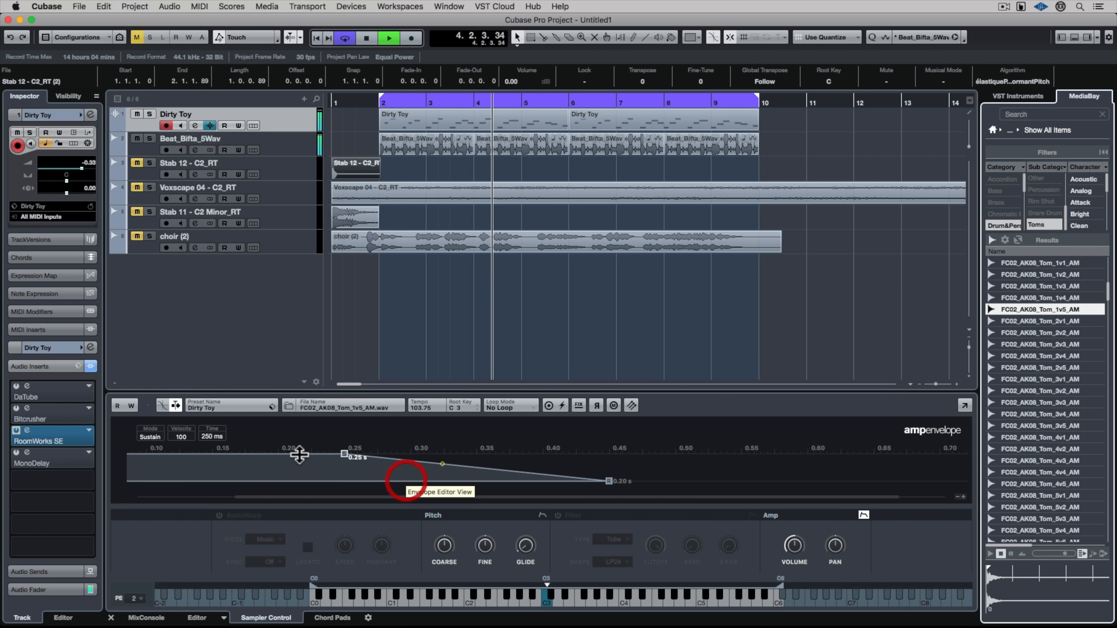
pyautogui.moveTo(344, 454); pyautogui.dragTo(143, 523)
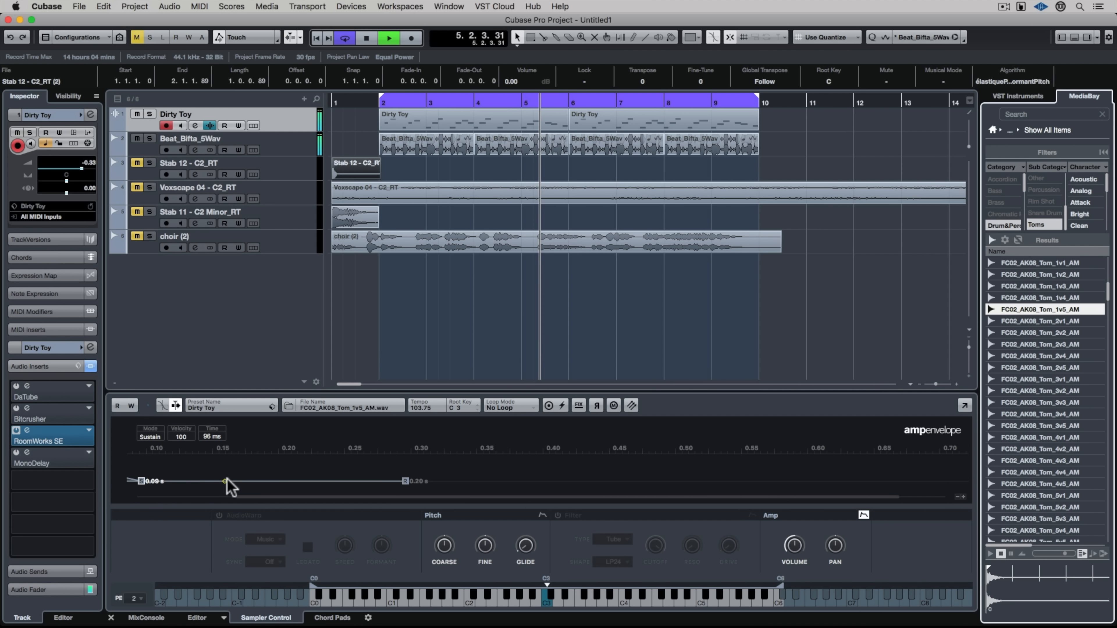
pyautogui.moveTo(245, 497); pyautogui.dragTo(150, 511)
pyautogui.moveTo(261, 481); pyautogui.dragTo(217, 492)
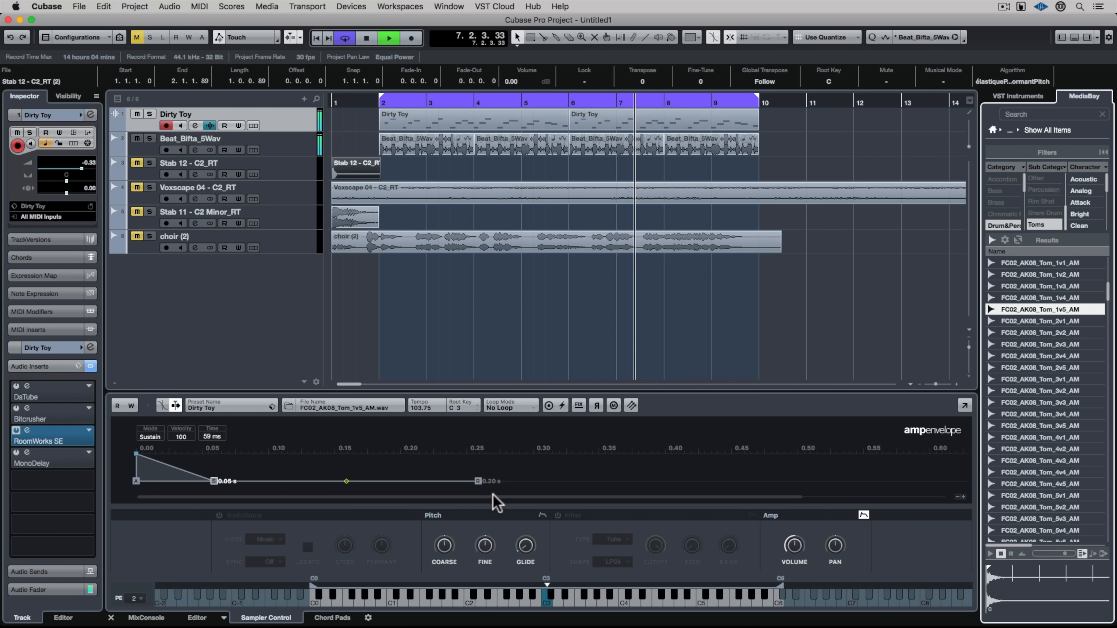
pyautogui.moveTo(480, 486); pyautogui.dragTo(251, 488)
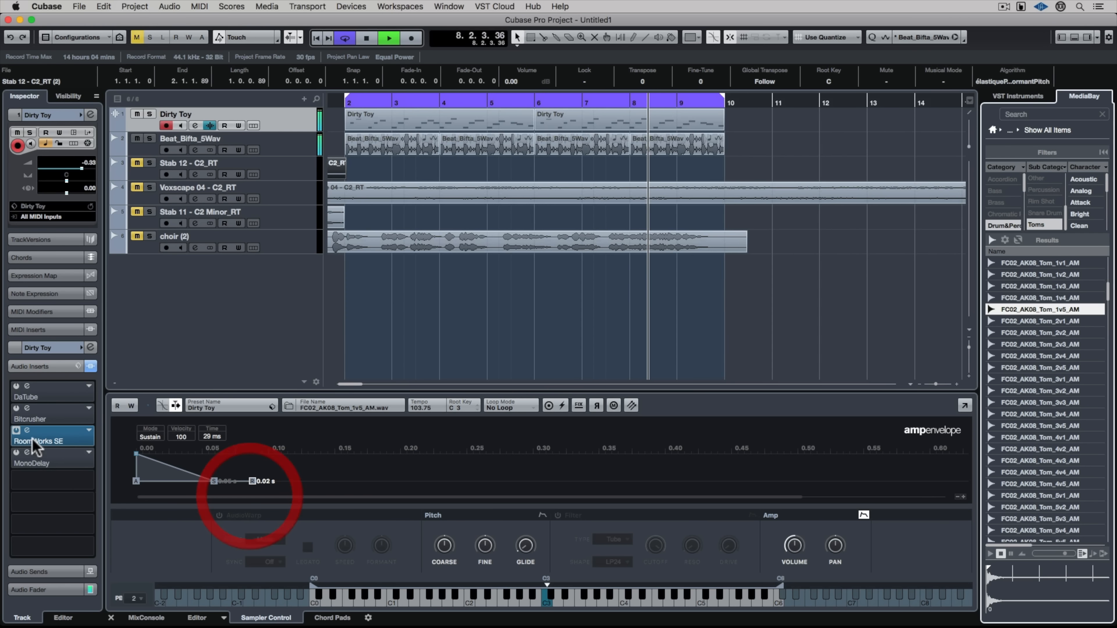
# Turn off the RoomWorks SE insert on the Dirty Toy track and enable the sampler's filter
pyautogui.click(15, 430)
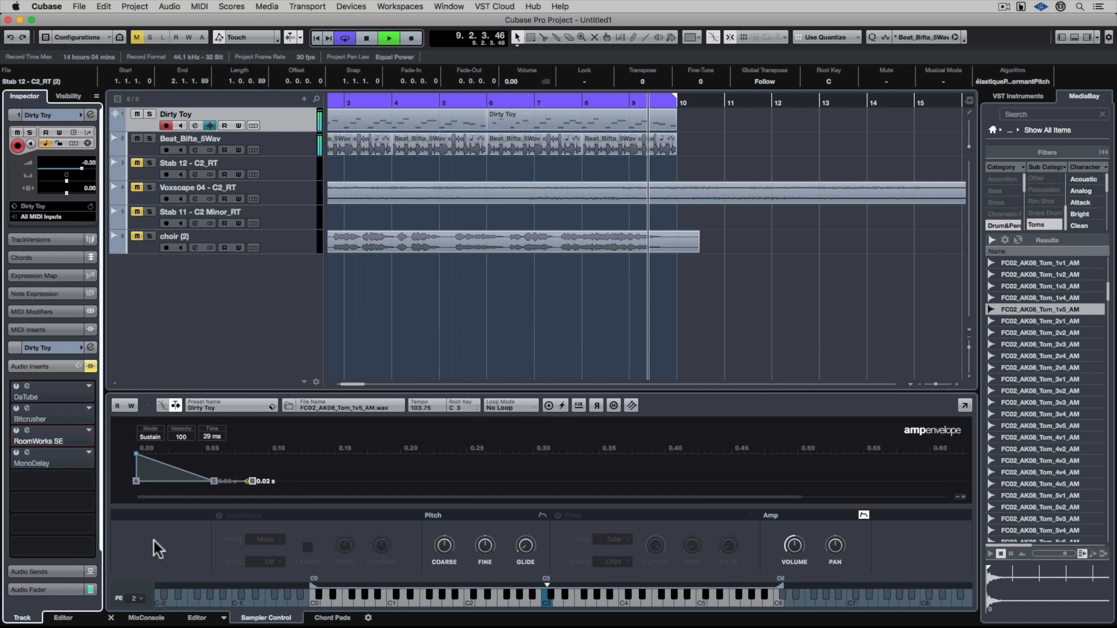
pyautogui.click(557, 515)
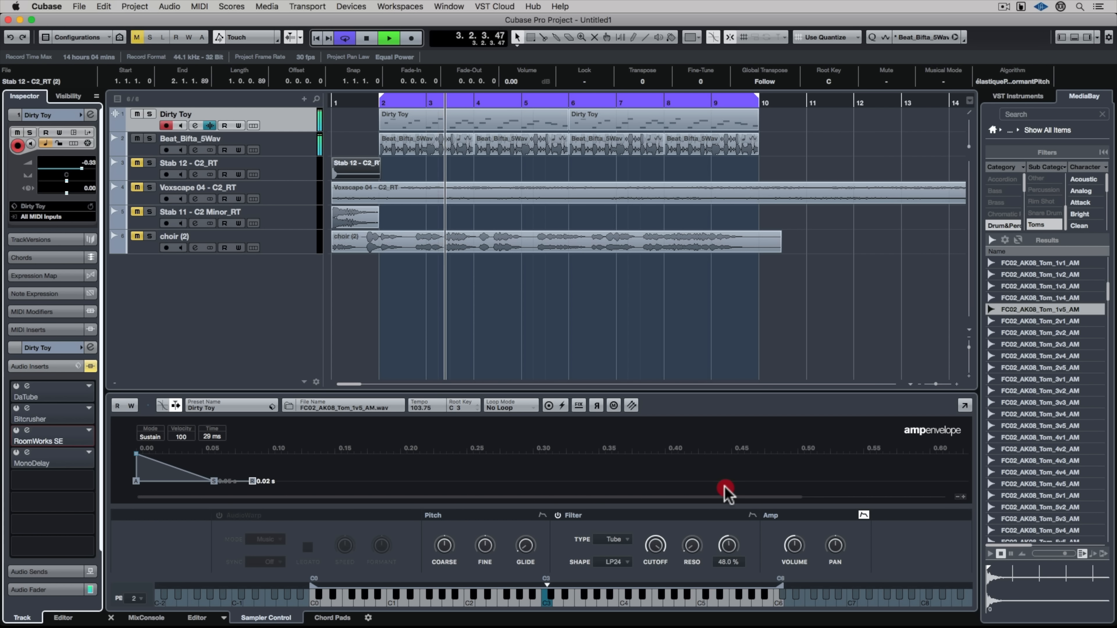
# Enable AudioWarp in Solo mode with Tempo sync, adjusting the formant and setting the original BPM to about 117.2
pyautogui.click(219, 515)
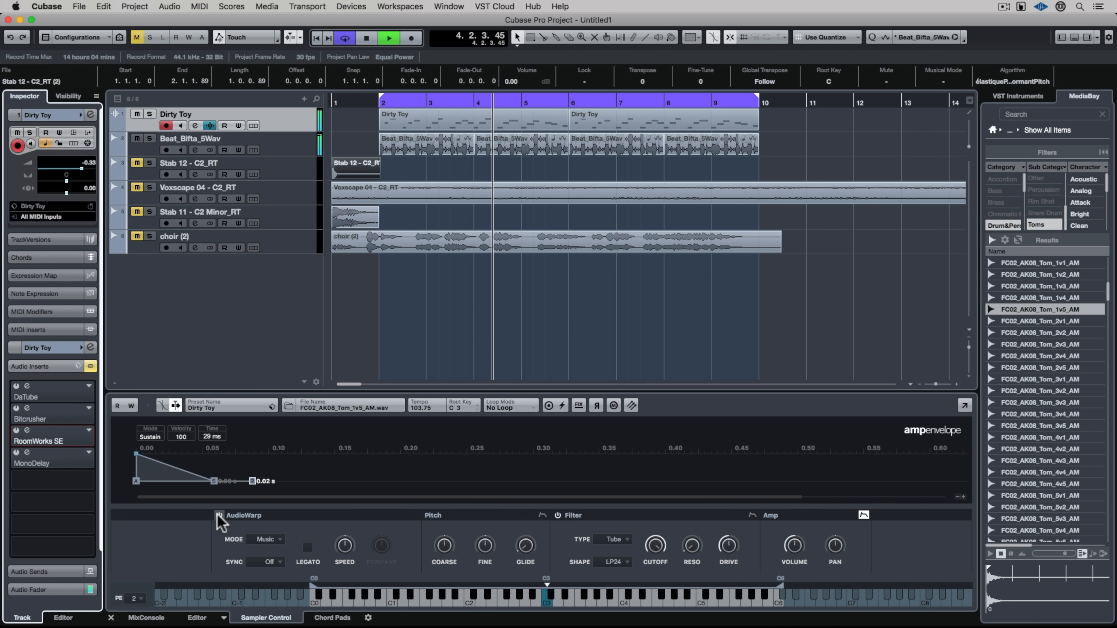
pyautogui.click(266, 539)
pyautogui.click(271, 555)
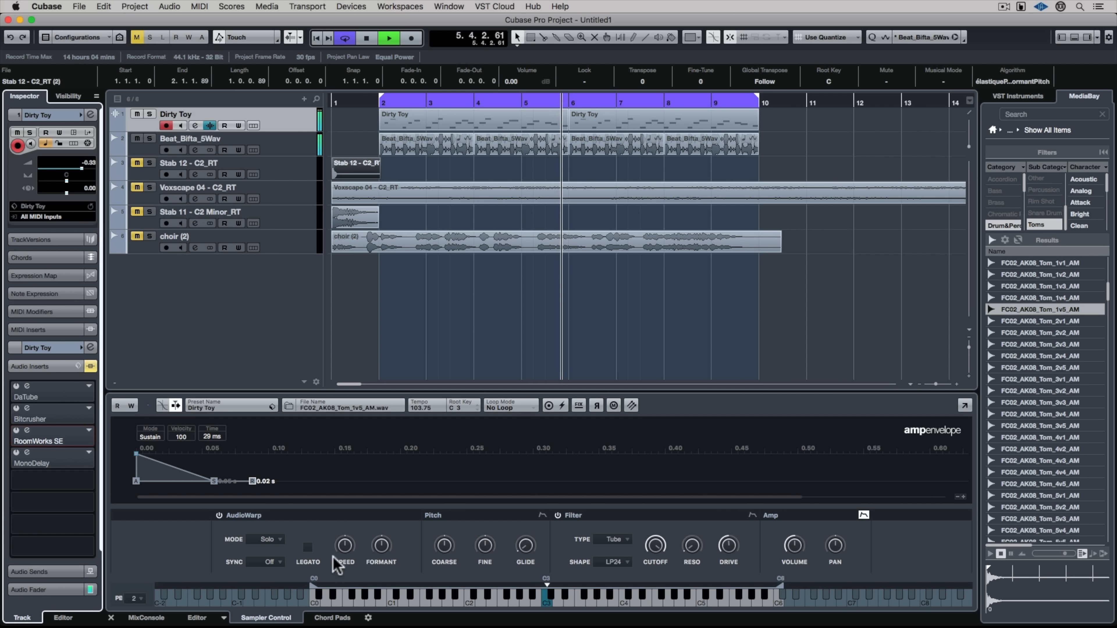
pyautogui.click(268, 562)
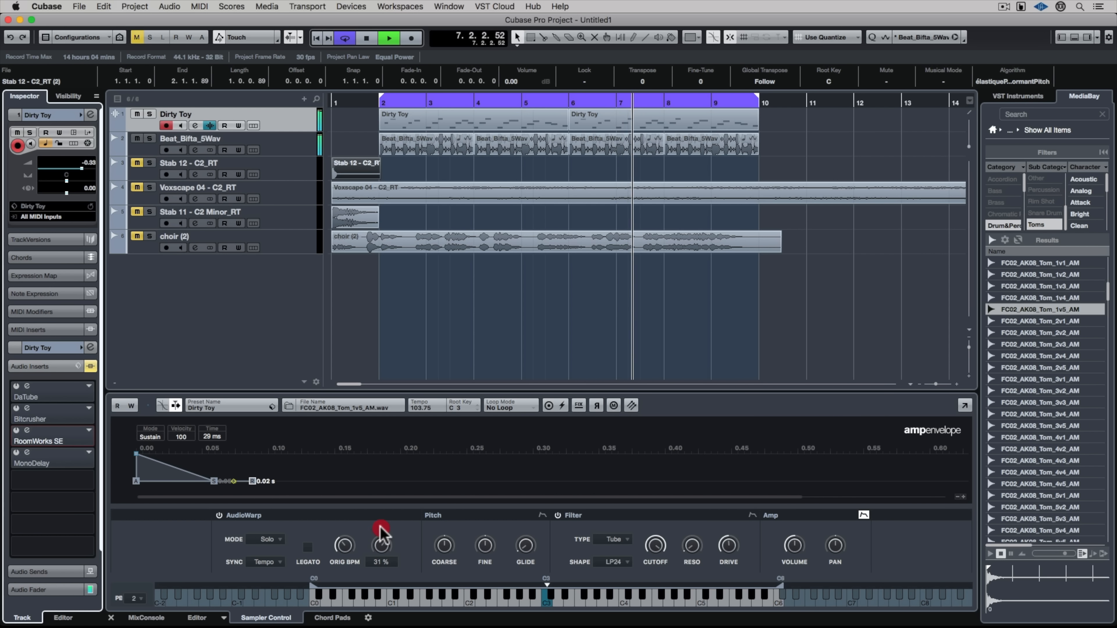
pyautogui.moveTo(382, 524); pyautogui.dragTo(343, 539)
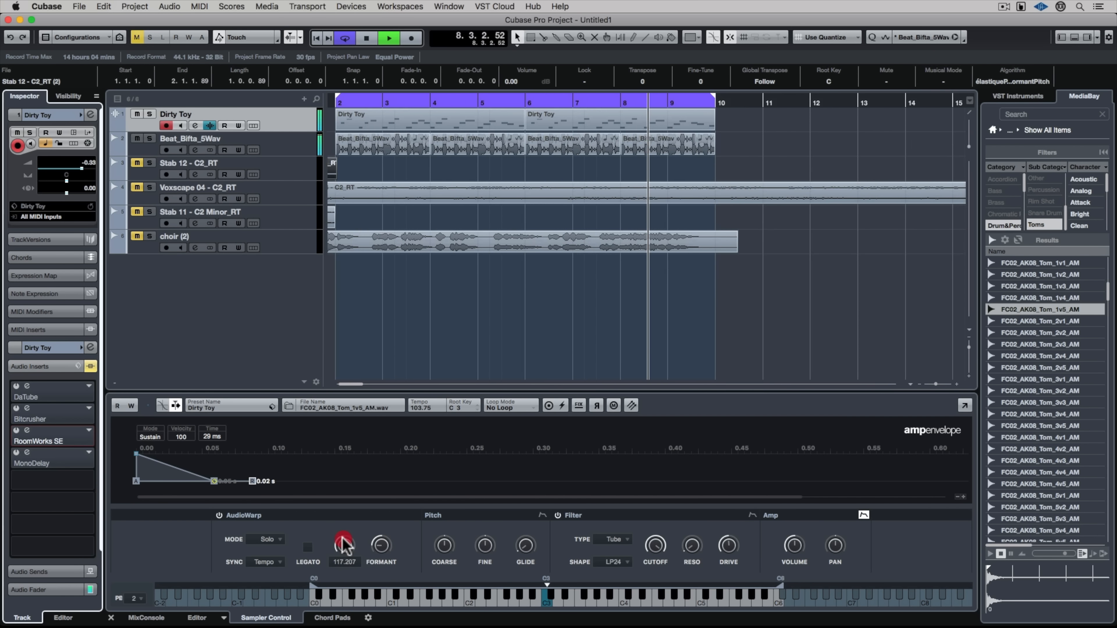
# Turn on the MonoDelay and RoomWorks SE inserts, readjust the AudioWarp formant and set the pitch glide to 17 ms
pyautogui.click(17, 450)
pyautogui.click(17, 431)
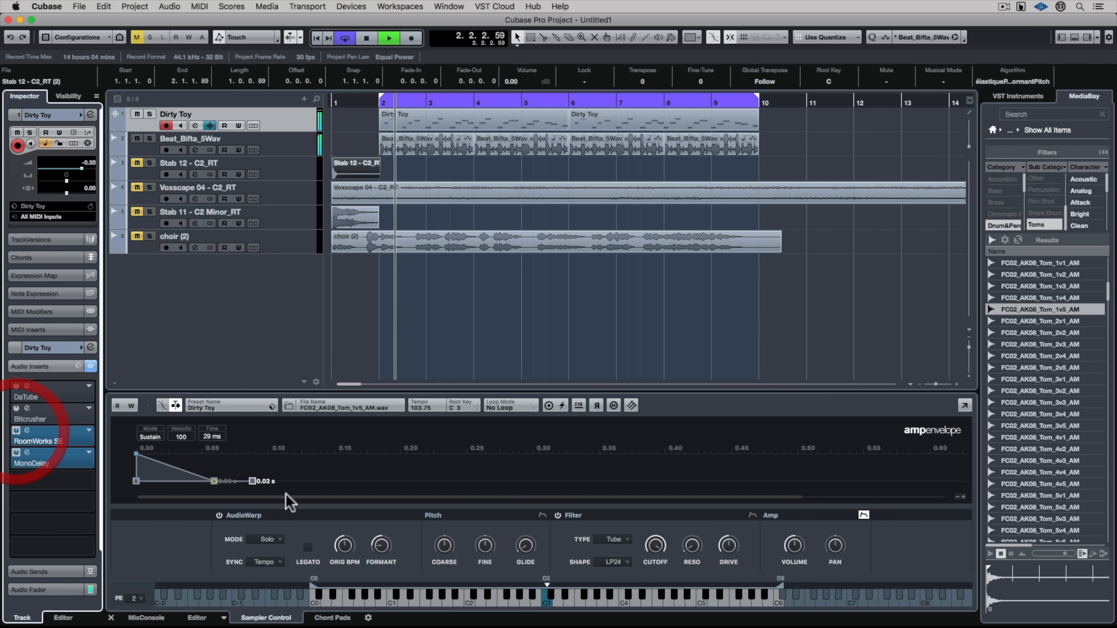
pyautogui.moveTo(379, 546)
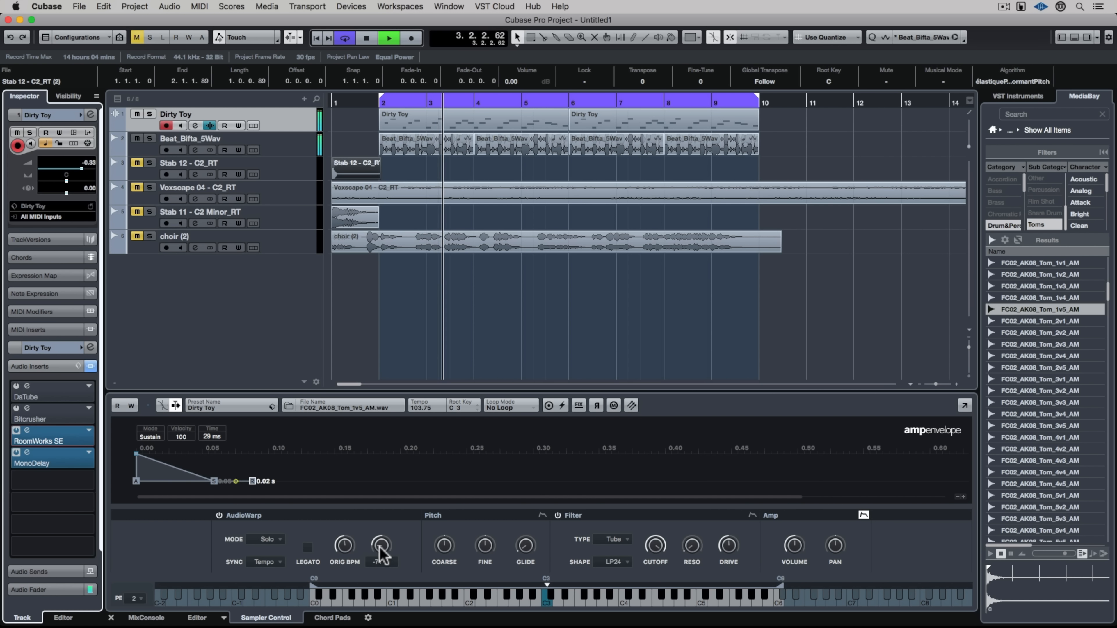
pyautogui.moveTo(381, 546); pyautogui.dragTo(383, 548)
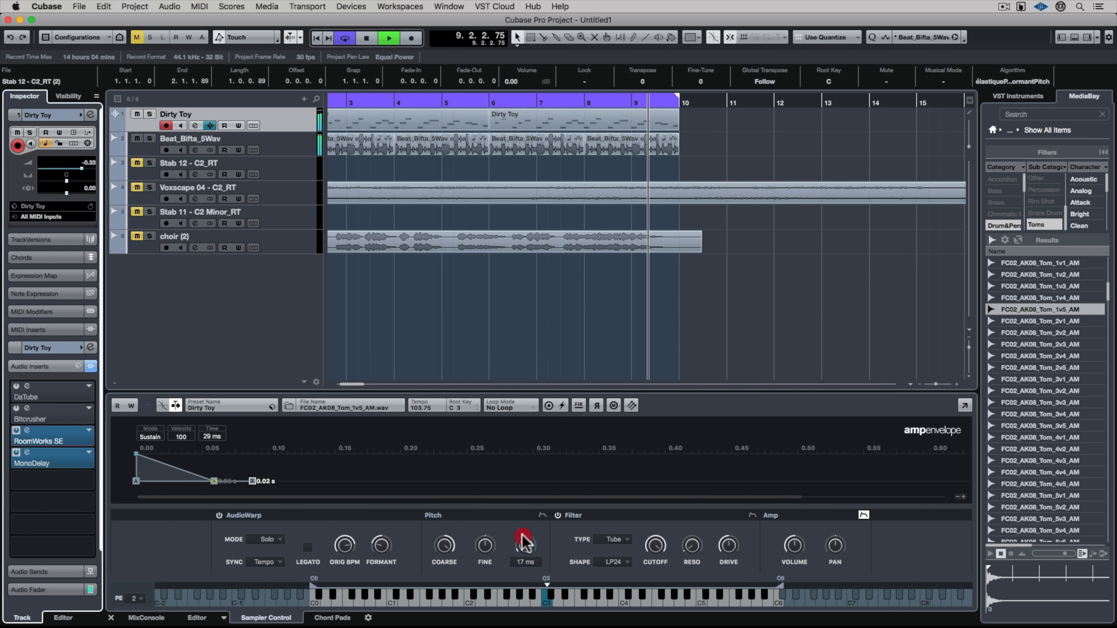
pyautogui.moveTo(531, 550); pyautogui.dragTo(523, 544)
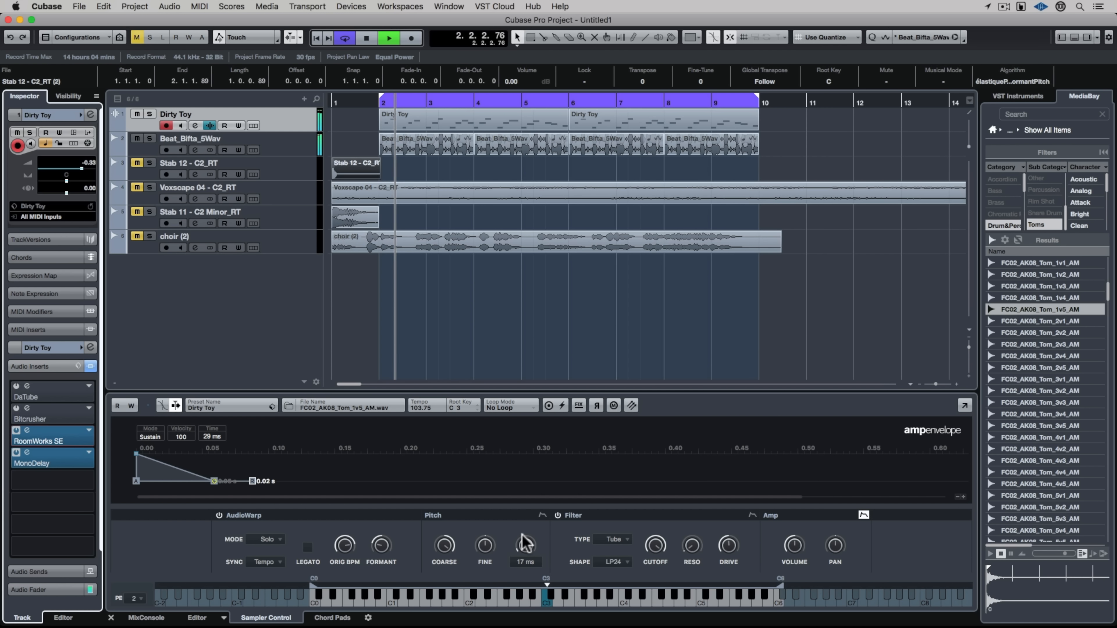
# Change the filter type to Bit Red and sweep the AudioWarp formant up to 43 % and back down
pyautogui.click(620, 539)
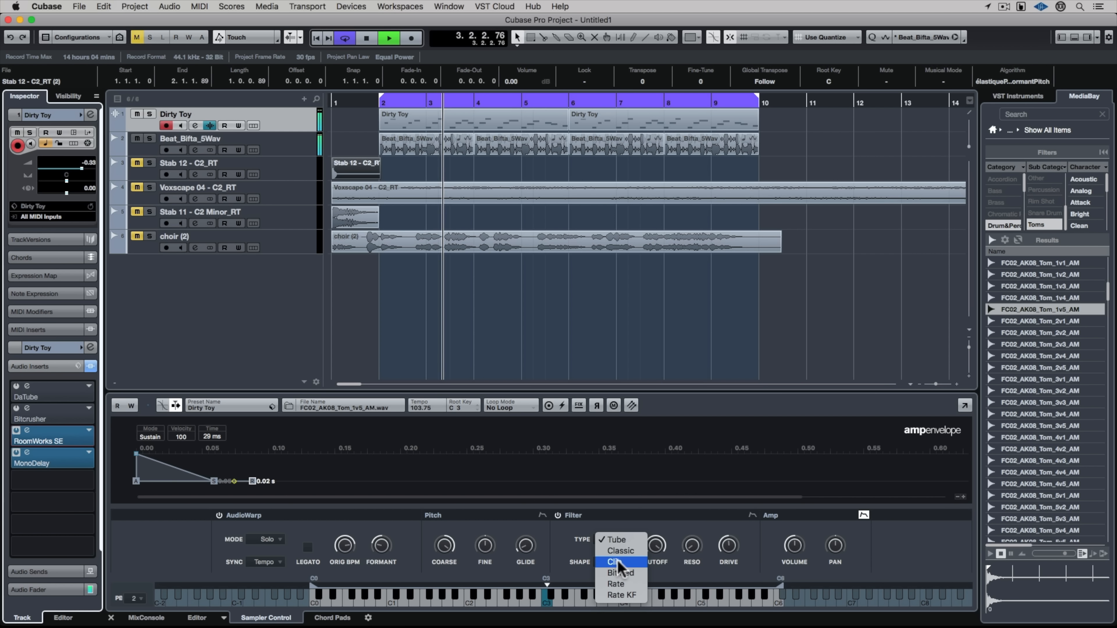
pyautogui.click(619, 573)
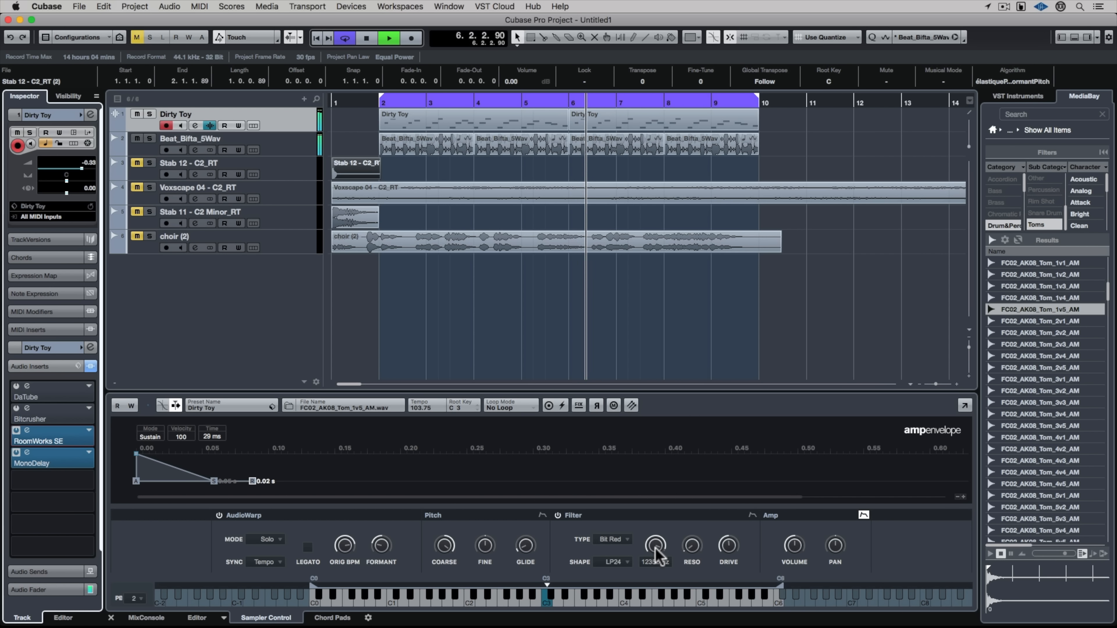
pyautogui.moveTo(387, 547); pyautogui.dragTo(381, 486)
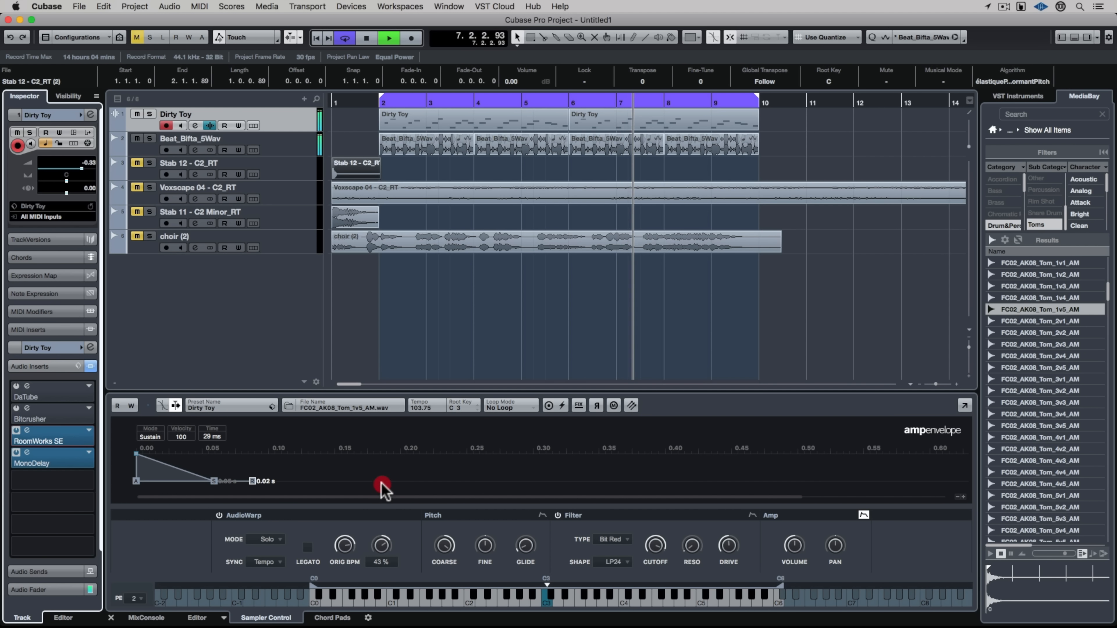
pyautogui.moveTo(381, 549); pyautogui.dragTo(377, 607)
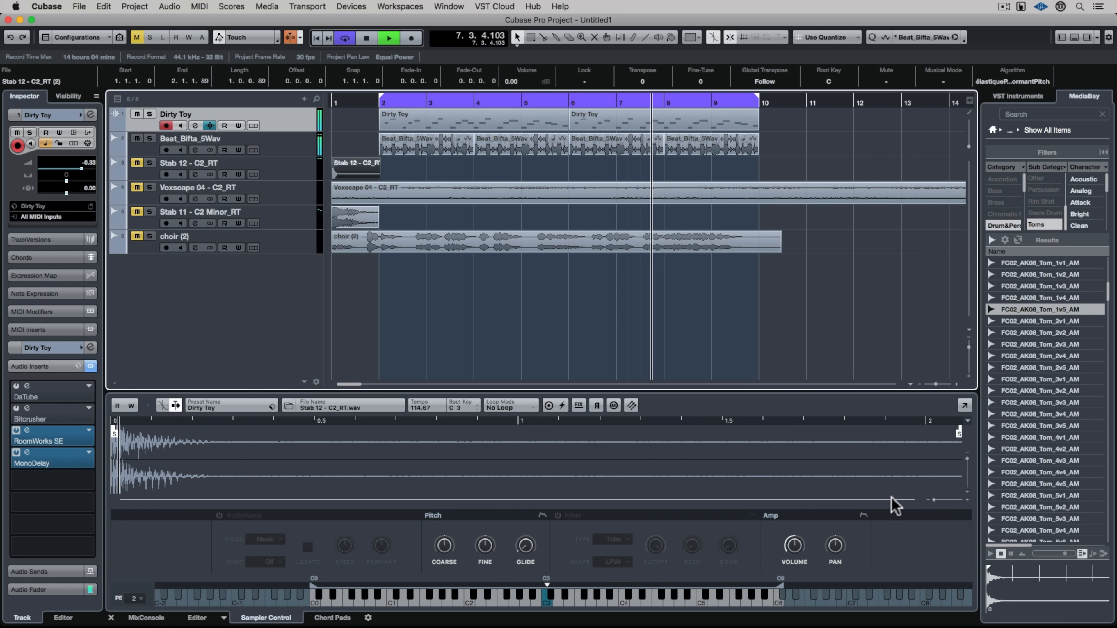
# Set the Stab 12 - C2_RT sample's loop mode to Continuous and shorten the loop to end at about 0.09 s
pyautogui.click(512, 408)
pyautogui.click(523, 426)
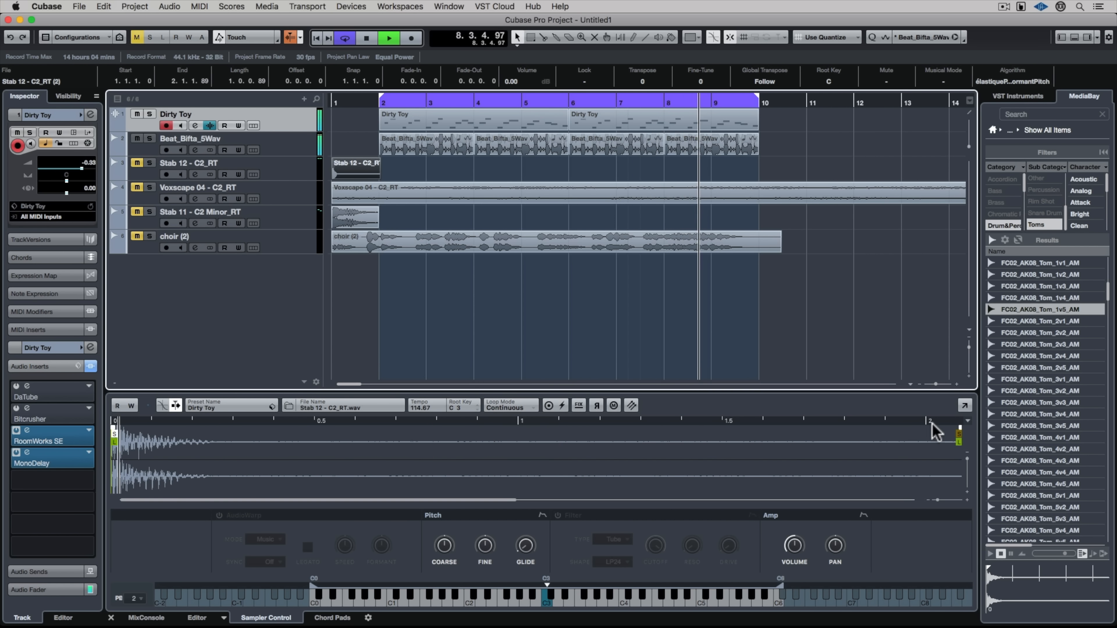
pyautogui.moveTo(958, 442)
pyautogui.mouseDown()
pyautogui.moveTo(55, 456)
pyautogui.moveTo(134, 461)
pyautogui.mouseUp()
pyautogui.press('h')
pyautogui.press('h')
pyautogui.press('h')
pyautogui.press('h')
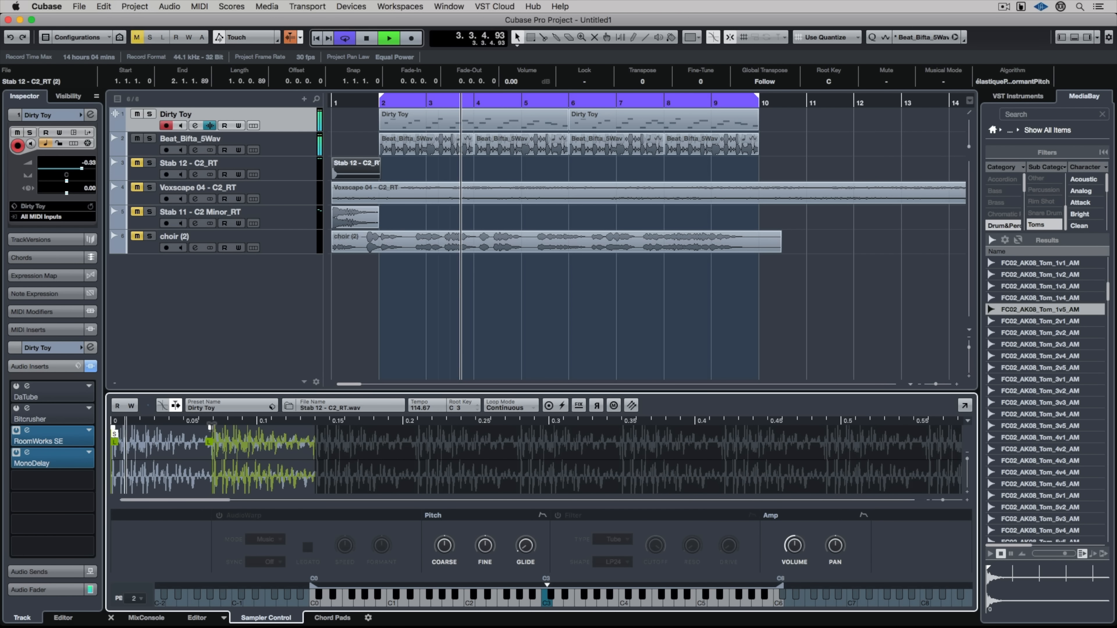
pyautogui.moveTo(210, 442); pyautogui.dragTo(253, 446)
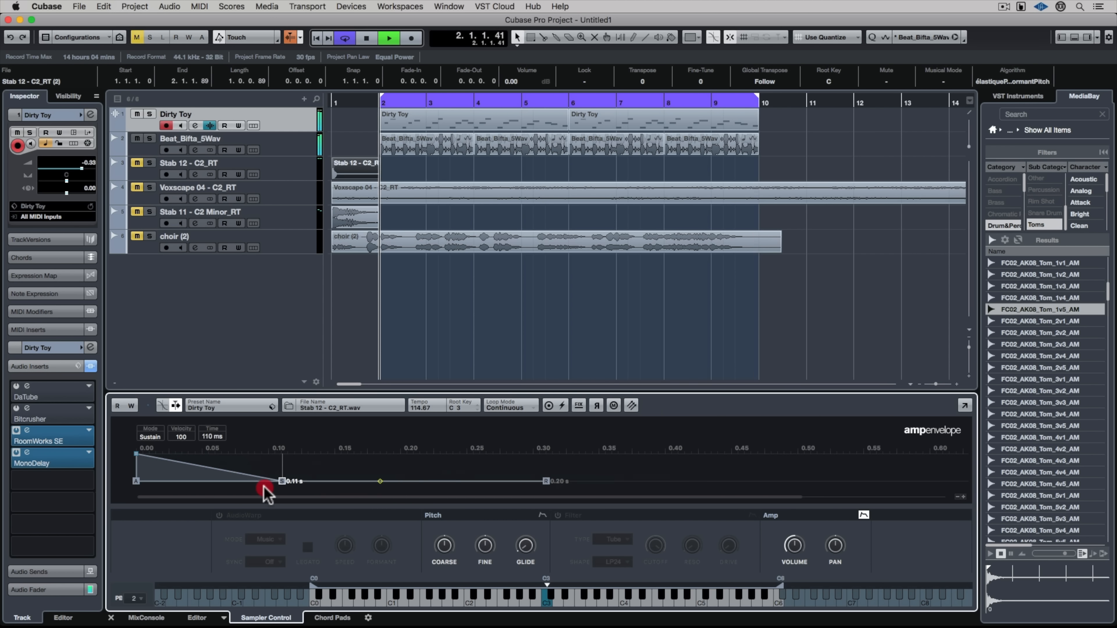
# Shape the amp envelope with a 27 ms attack, a gentle decay ending at about 0.15 s and a 0.01 s release
pyautogui.moveTo(267, 484)
pyautogui.mouseDown()
pyautogui.moveTo(207, 487)
pyautogui.moveTo(295, 486)
pyautogui.moveTo(306, 473)
pyautogui.mouseUp()
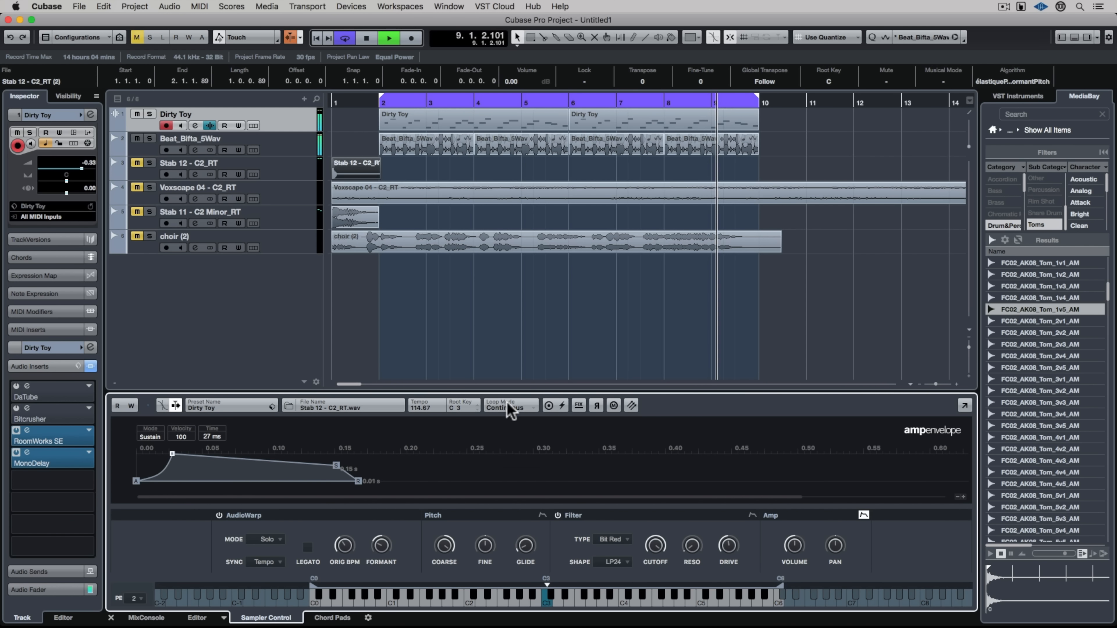
# Switch the stab's loop mode to Alternate and extend the loop end to about 0.12 s on the waveform
pyautogui.click(510, 407)
pyautogui.click(514, 420)
pyautogui.click(863, 514)
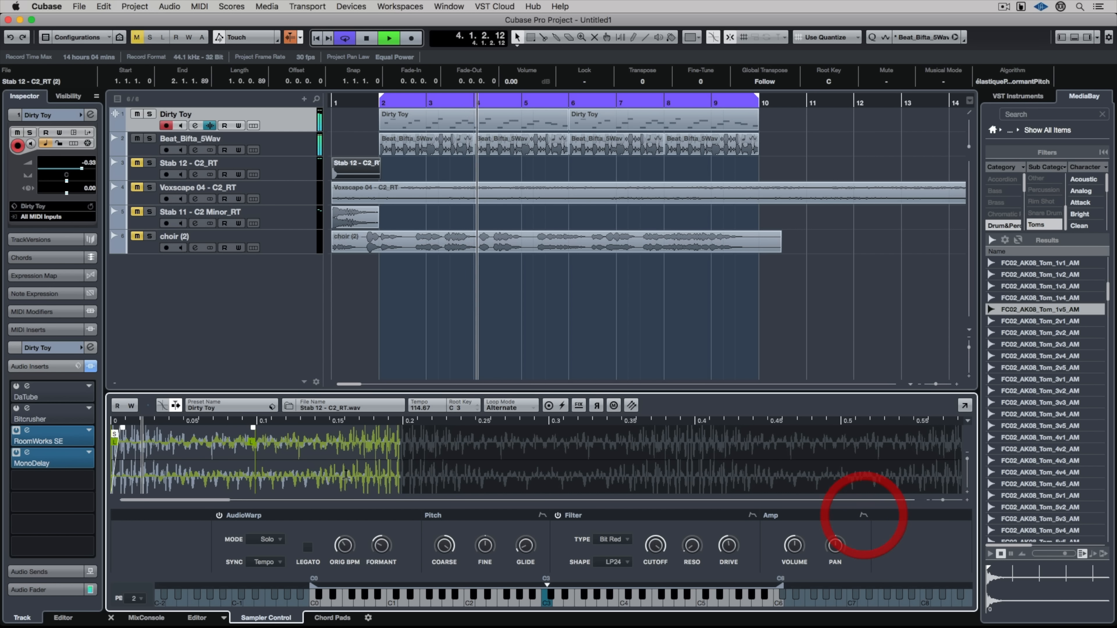
pyautogui.moveTo(253, 441); pyautogui.dragTo(294, 444)
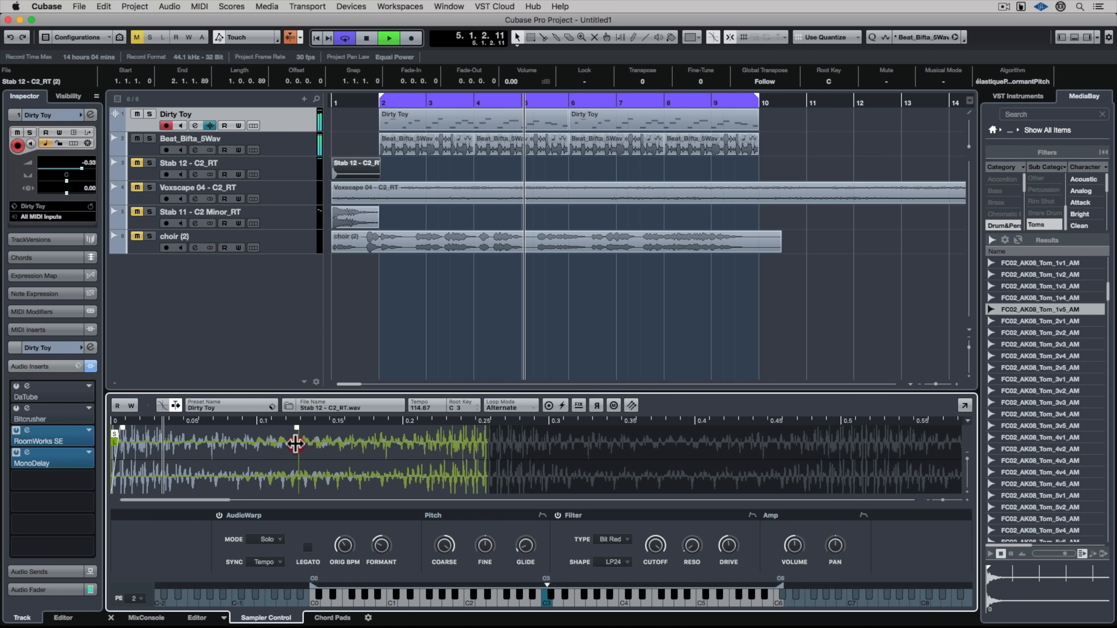
pyautogui.moveTo(298, 444); pyautogui.dragTo(311, 441)
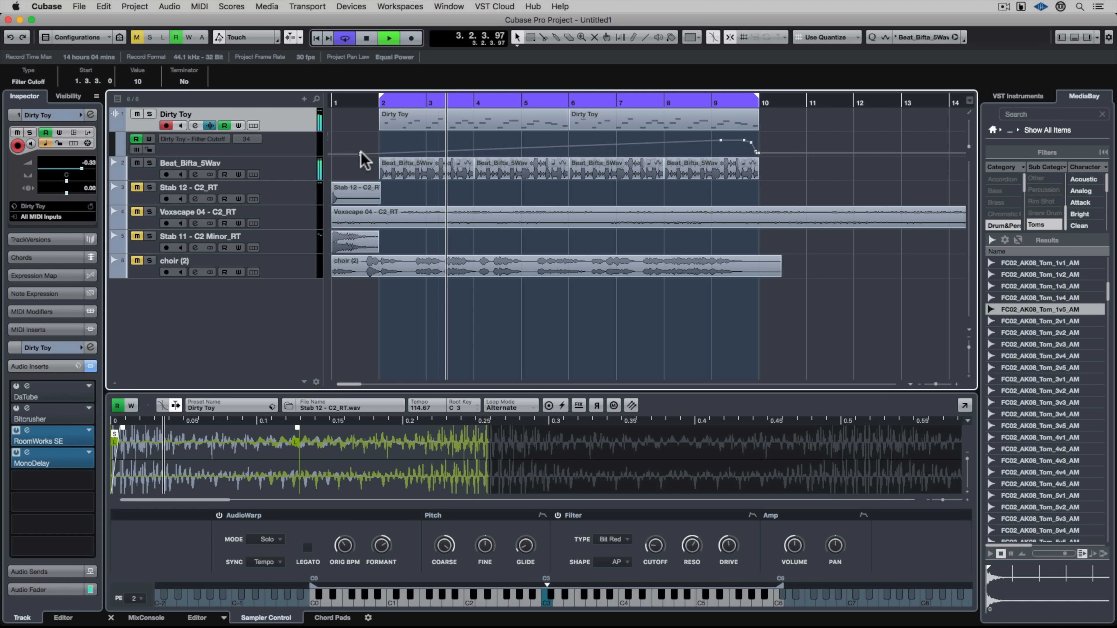
# Add a Filter Cutoff automation point with value 10 at the start of bar 2 on the Dirty Toy track
pyautogui.click(384, 154)
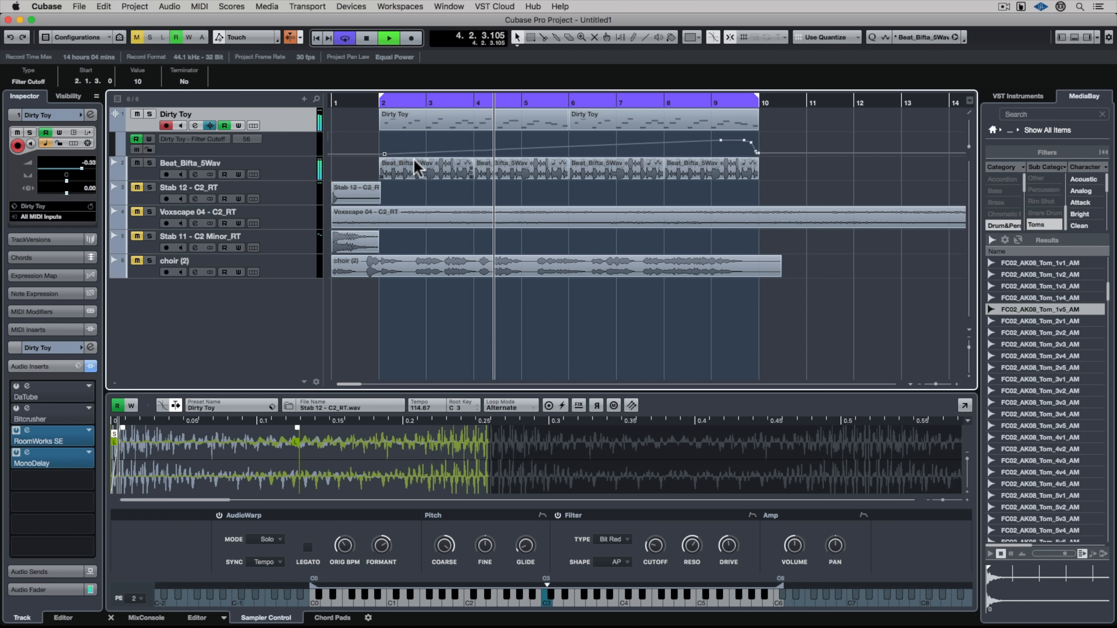